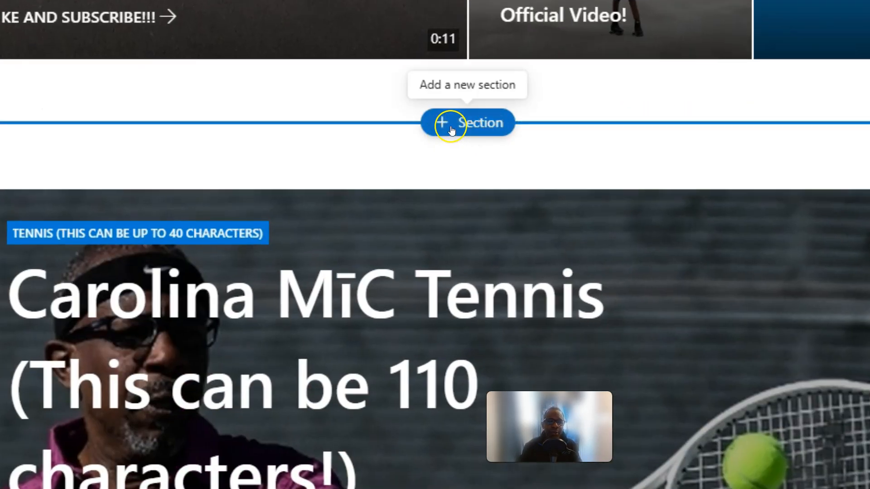
Add a one-column section between the tiled hero and the tennis carousel, and insert a Hero web part in it.
click(466, 124)
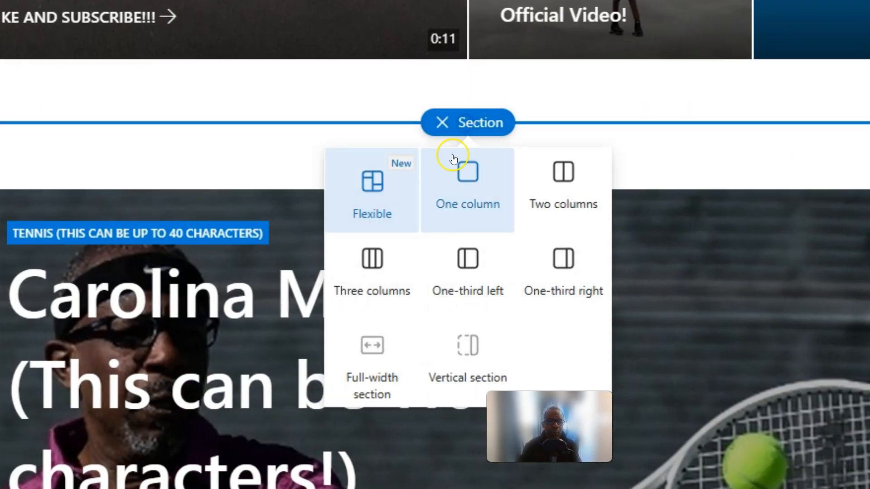
click(465, 174)
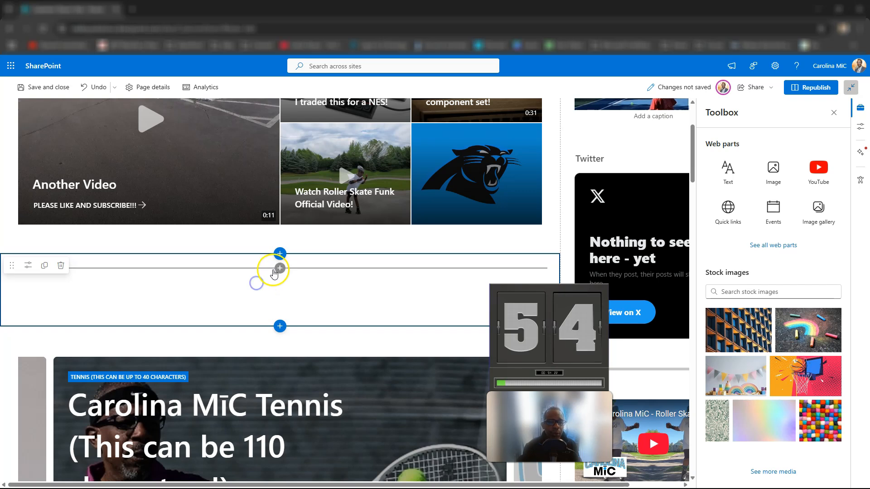
click(280, 268)
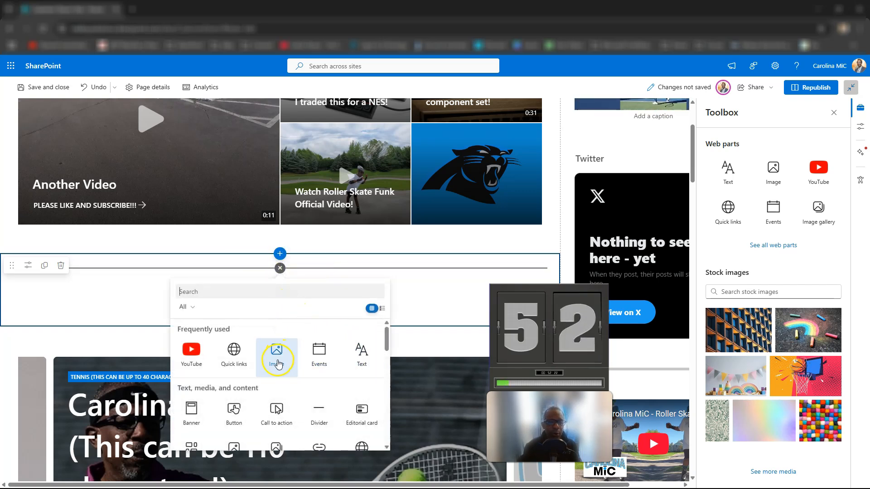
scroll(272, 380, down, 1)
scroll(332, 394, down, 2)
scroll(335, 394, down, 1)
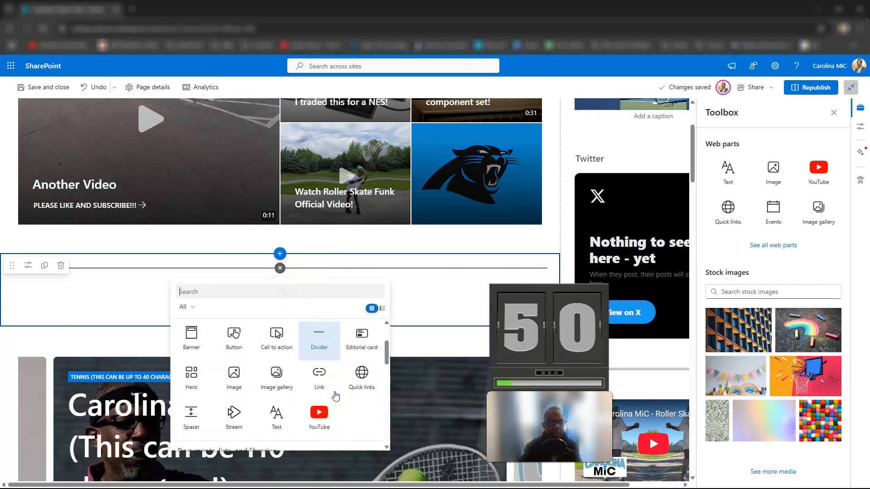
scroll(317, 390, up, 3)
click(192, 426)
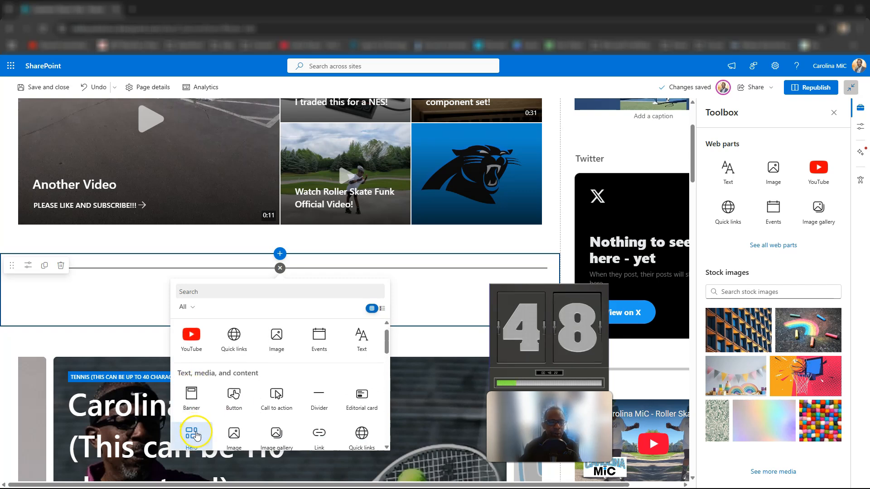
Add a slide image to the new hero carousel from a pasted link.
click(267, 365)
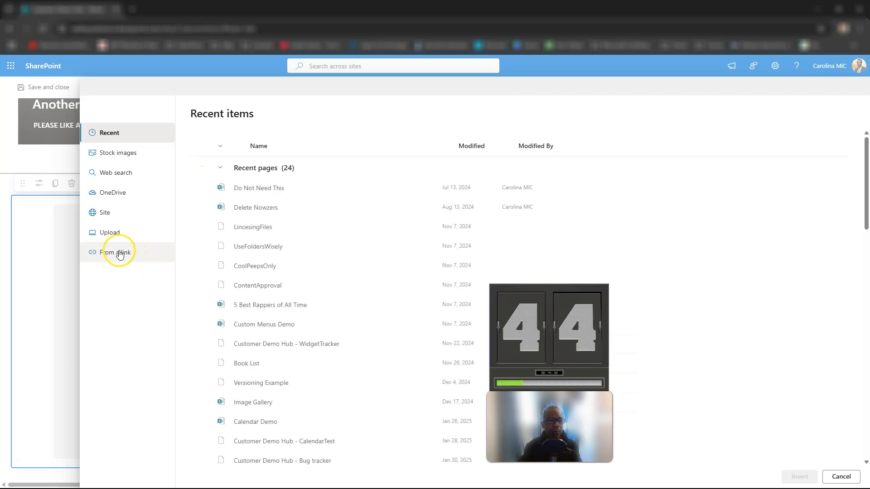
click(120, 252)
key(ctrl+v)
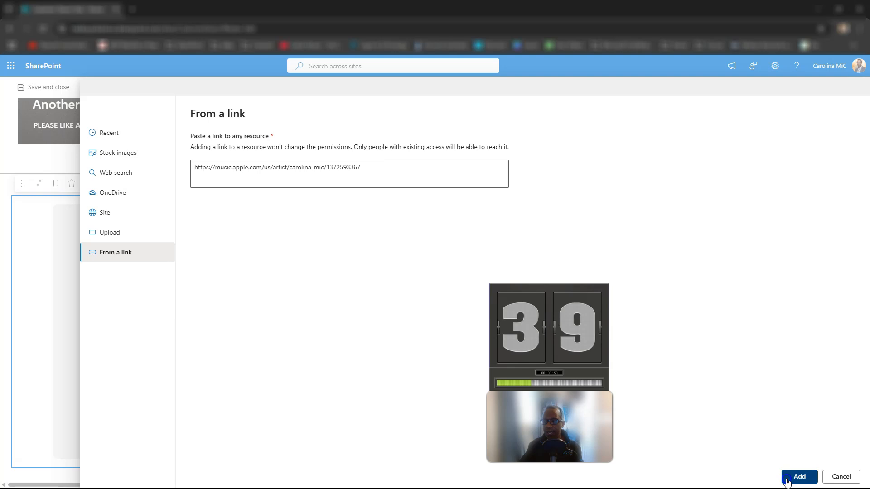
click(732, 465)
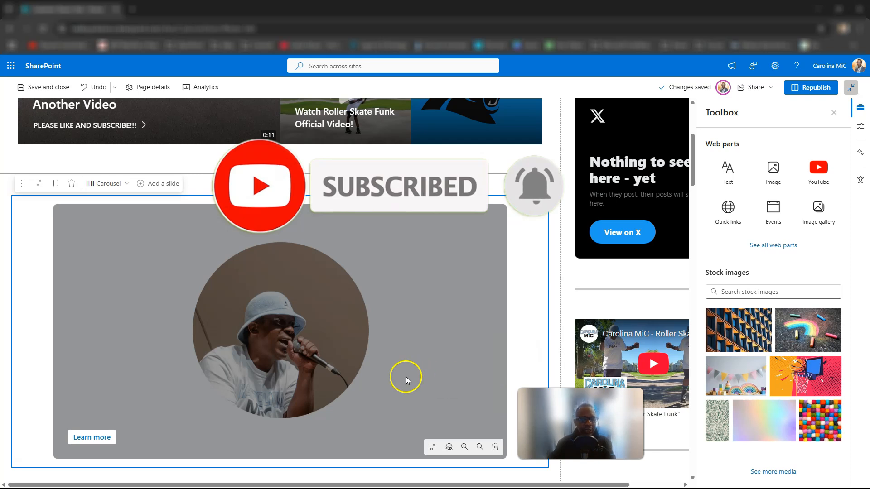
Delete the new carousel's slide, its Hero web part and the section that holds them.
click(494, 446)
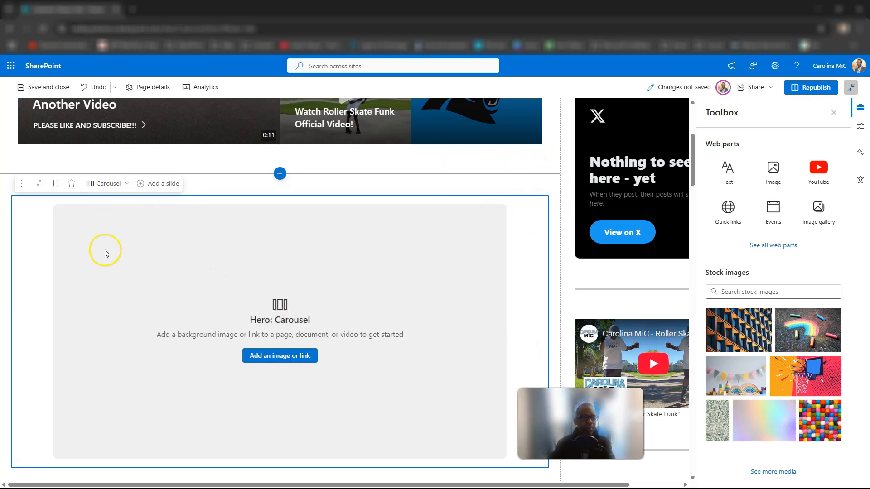
click(71, 183)
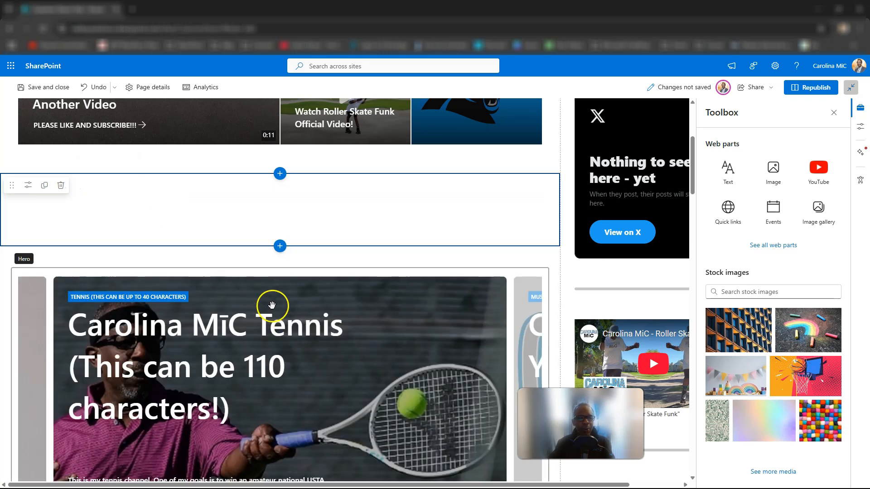
click(60, 186)
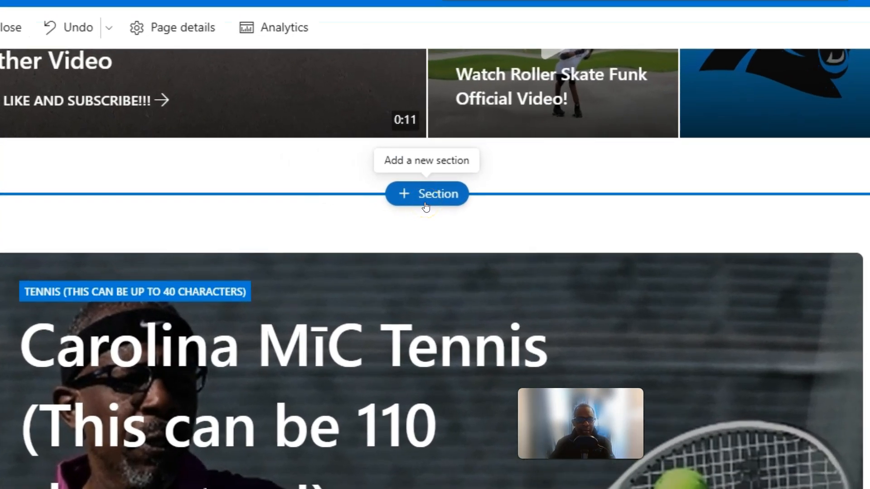
click(426, 205)
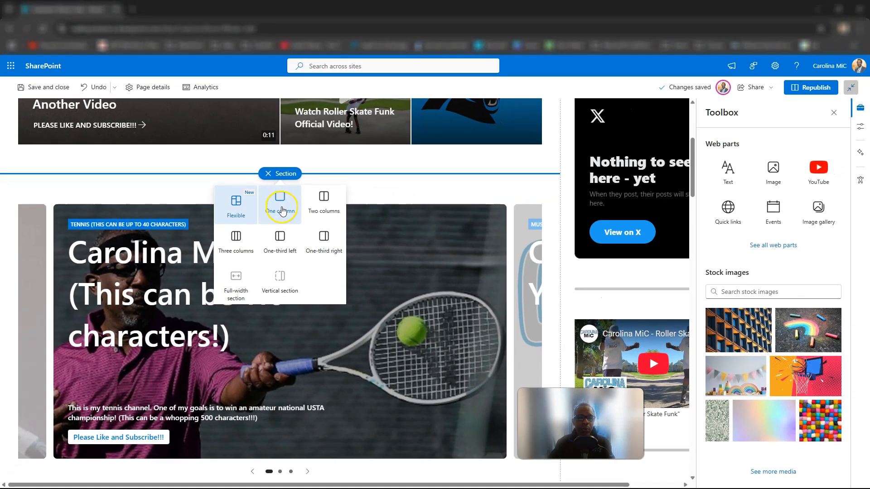
click(425, 263)
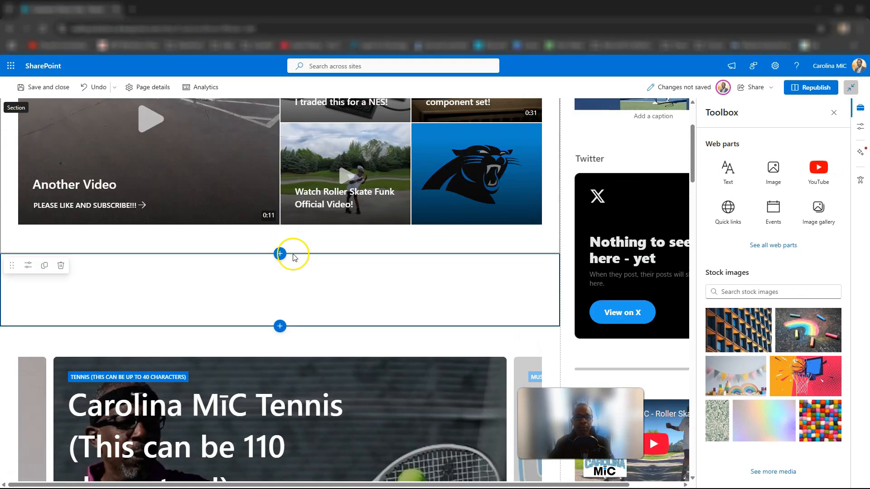
scroll(289, 285, down, 2)
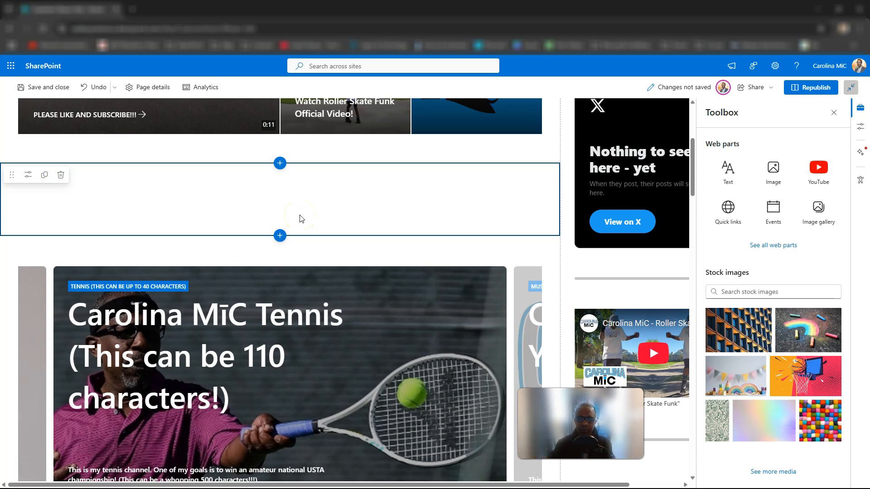
scroll(334, 203, up, 1)
click(114, 87)
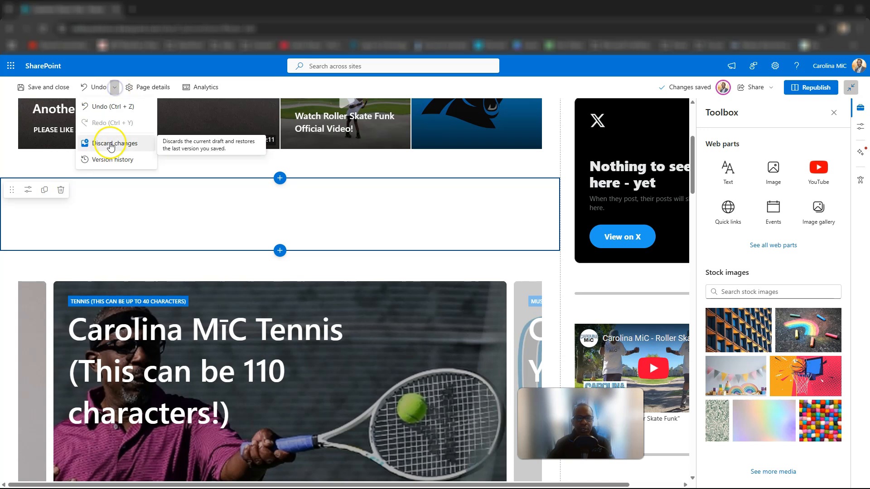
click(60, 190)
Compare the tiled hero with the tennis carousel hero, selecting the "Another Video" tile to show its editing controls.
scroll(312, 255, down, 1)
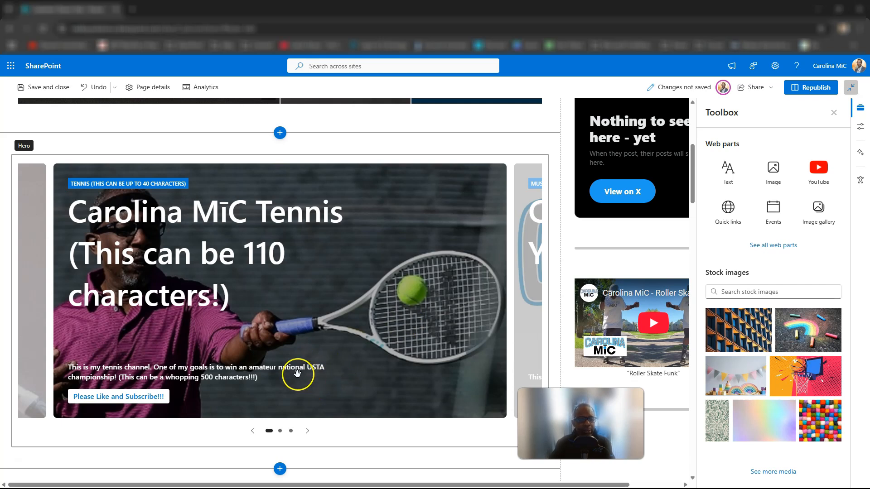
scroll(275, 350, up, 5)
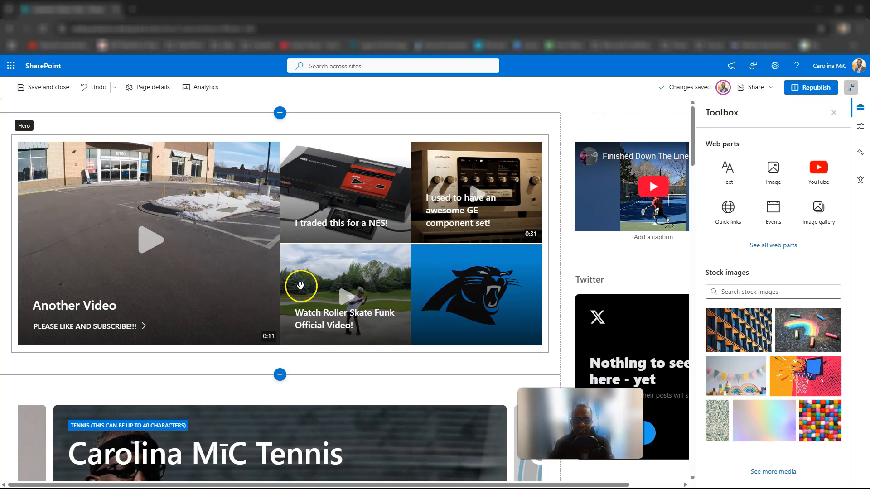
scroll(234, 249, down, 3)
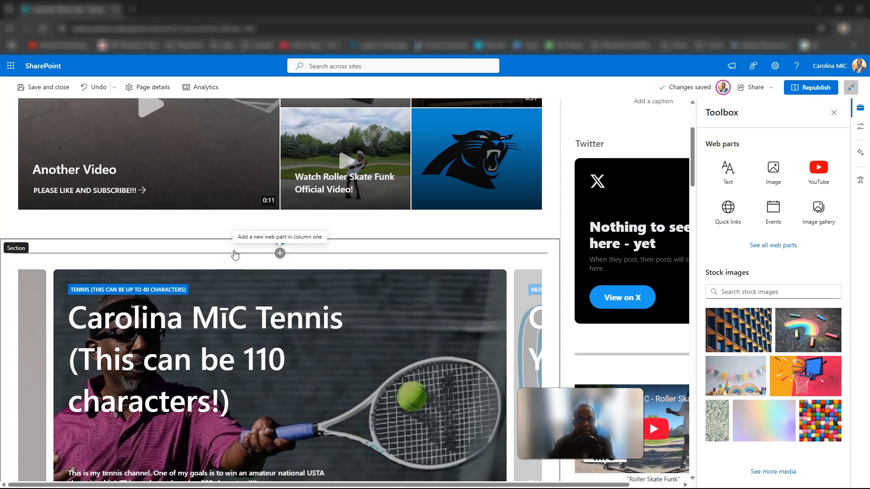
scroll(235, 255, up, 1)
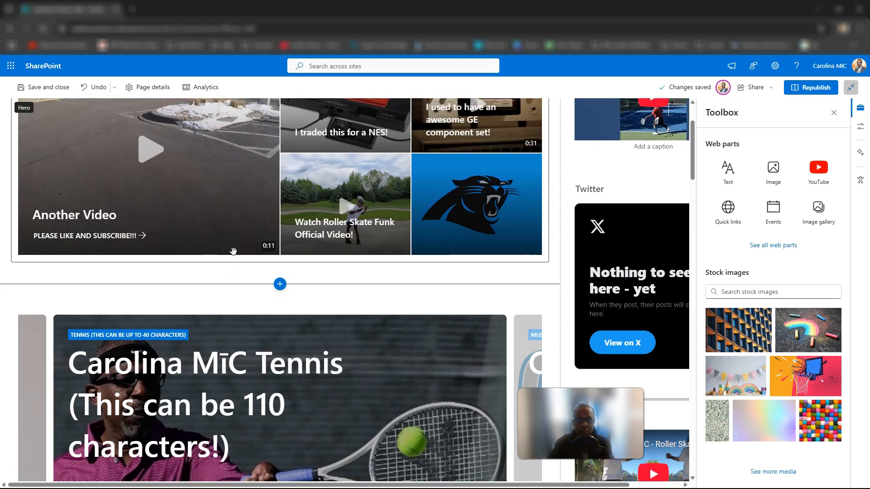
scroll(233, 252, up, 2)
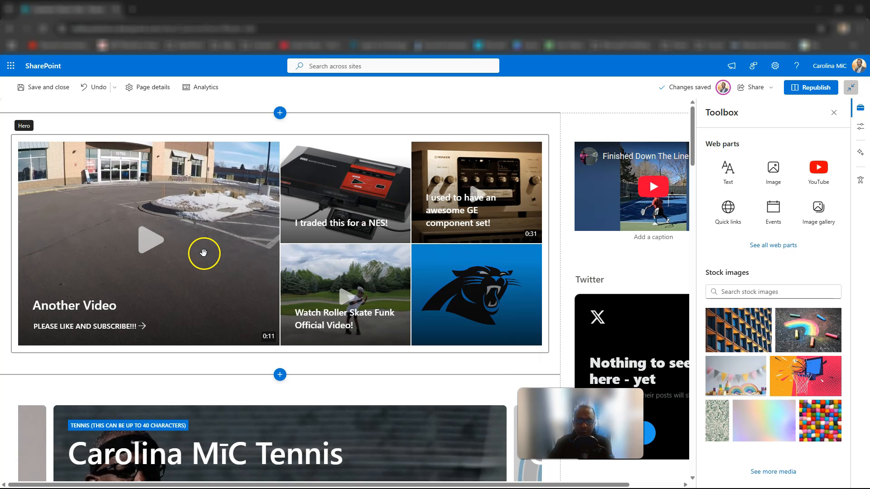
click(224, 277)
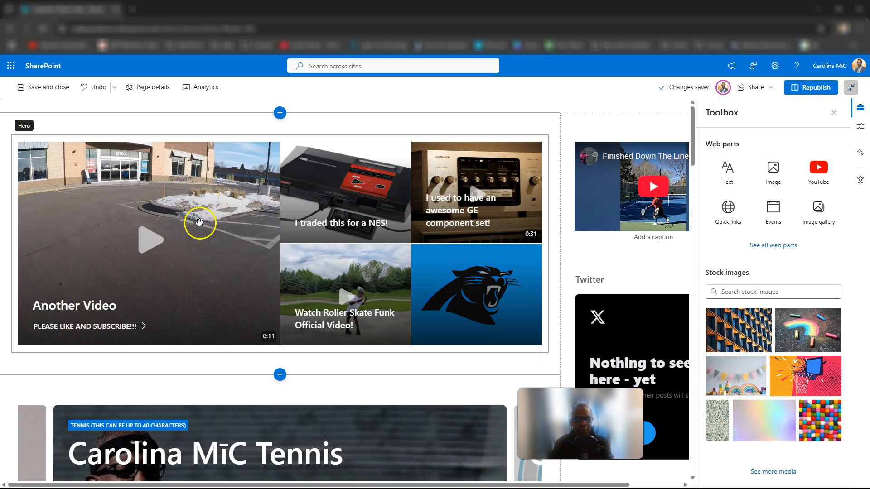
click(149, 246)
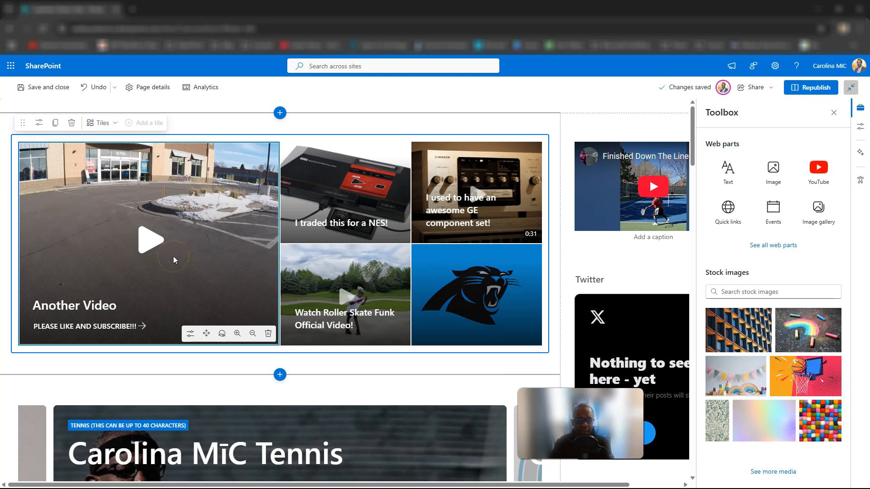
scroll(178, 257, down, 2)
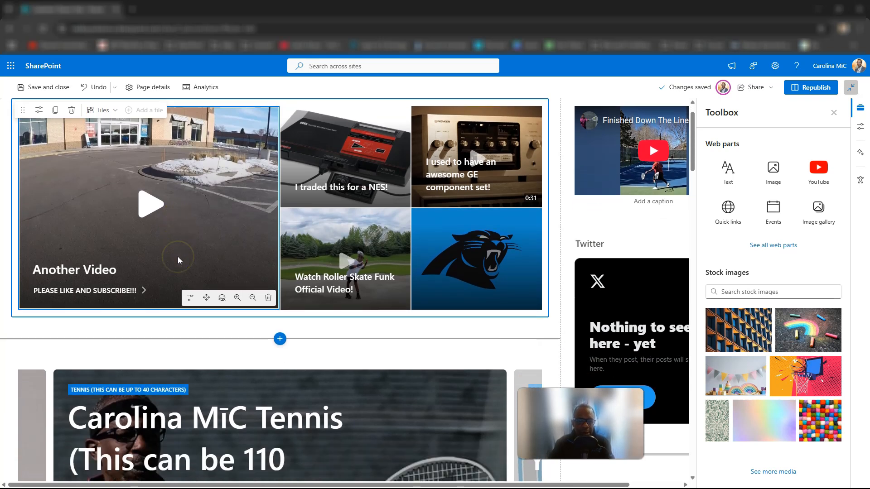
scroll(178, 260, up, 2)
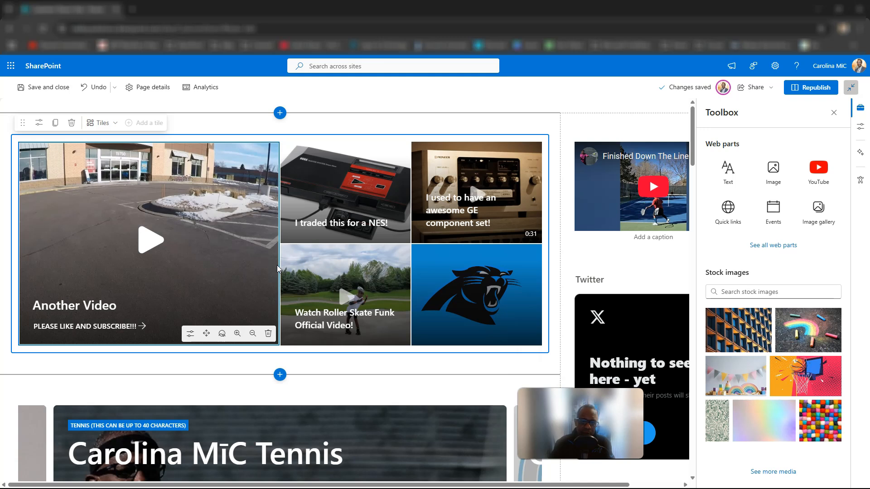
scroll(277, 268, down, 1)
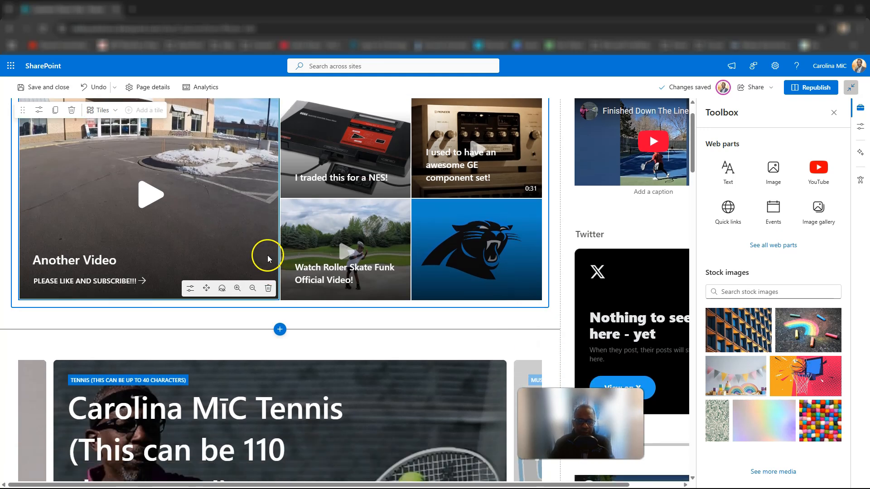
scroll(249, 249, down, 5)
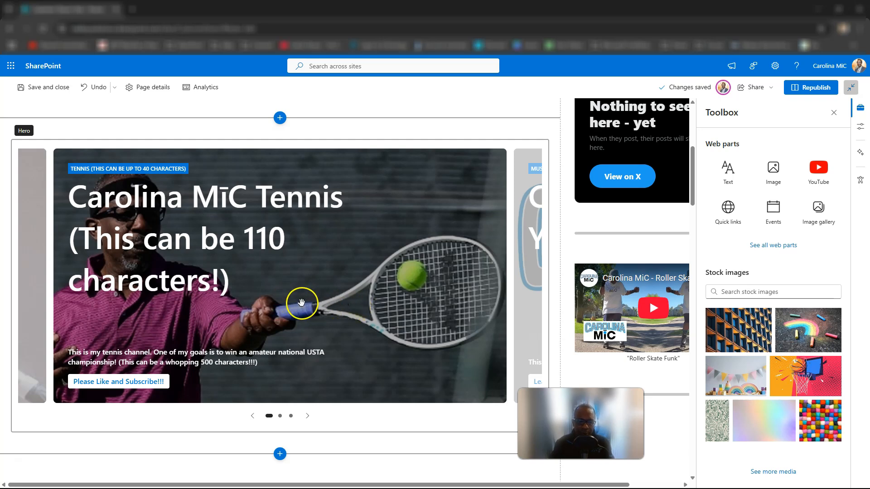
scroll(312, 304, up, 5)
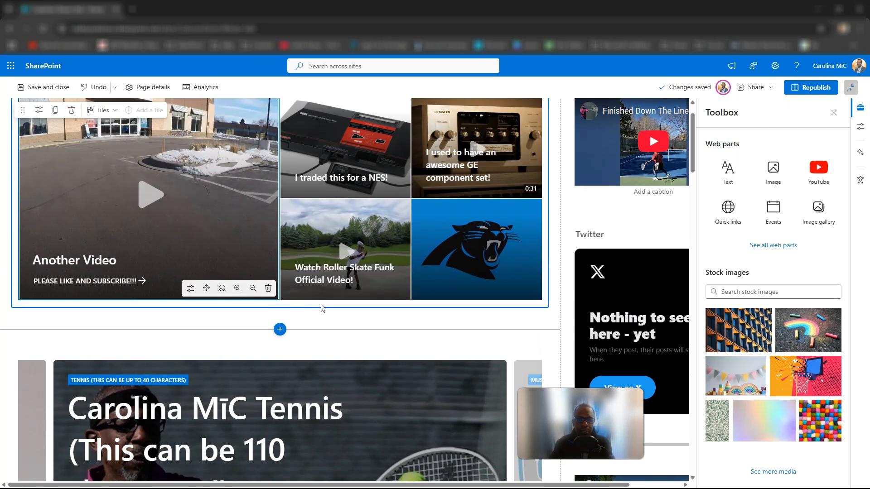
Switch the layout of the hero containing the "Another Video" tile to Carousel.
click(269, 265)
scroll(236, 246, up, 1)
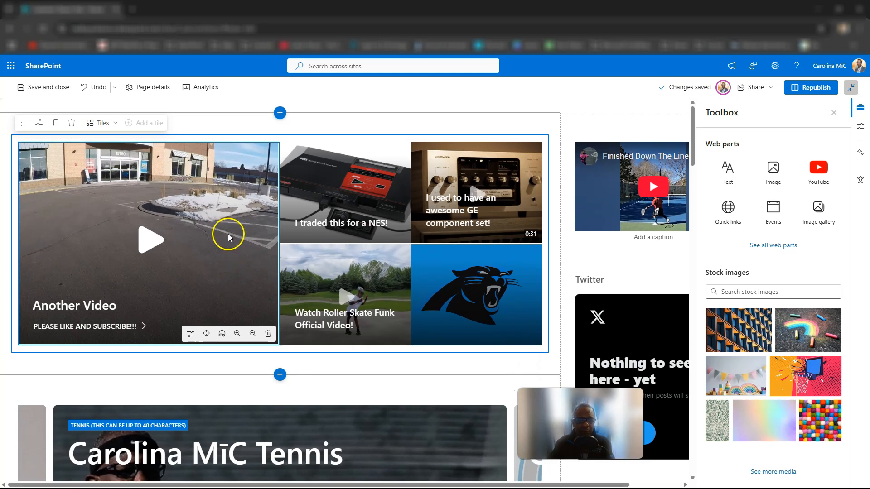
click(113, 128)
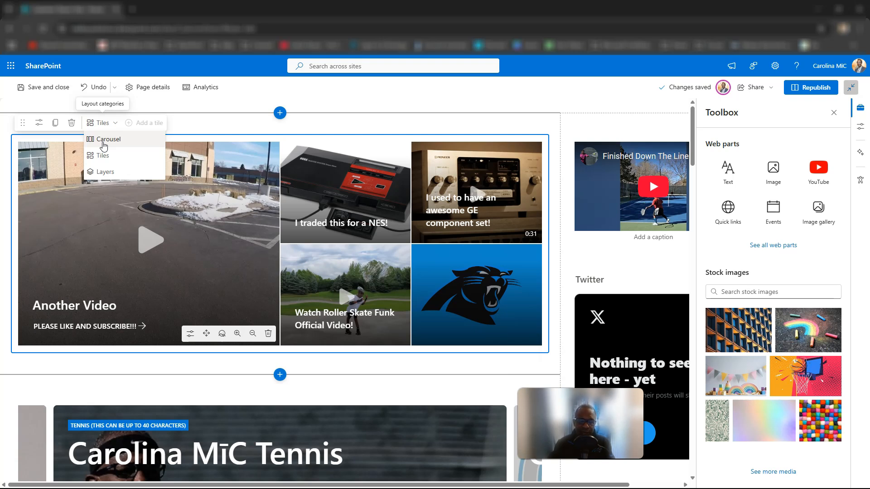
click(104, 140)
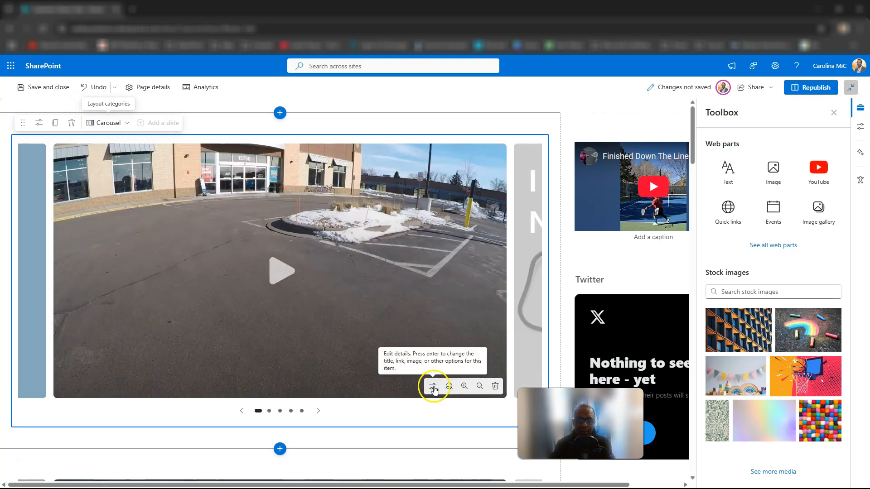
Open the details of the "Another Video" slide and review its background image, link and accessibility settings.
click(433, 388)
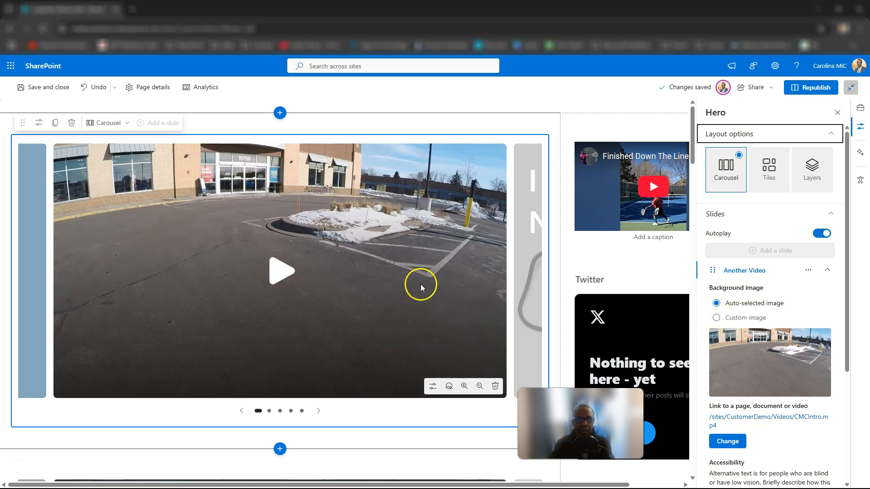
scroll(763, 308, down, 3)
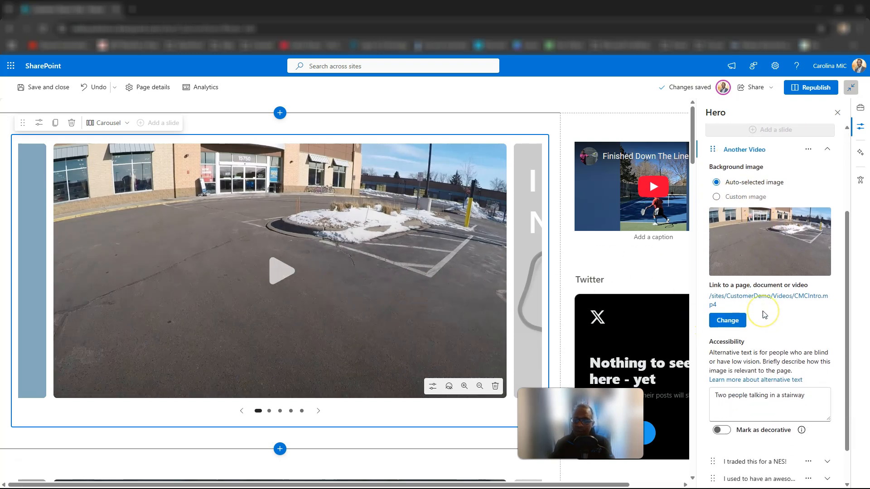
scroll(764, 314, up, 3)
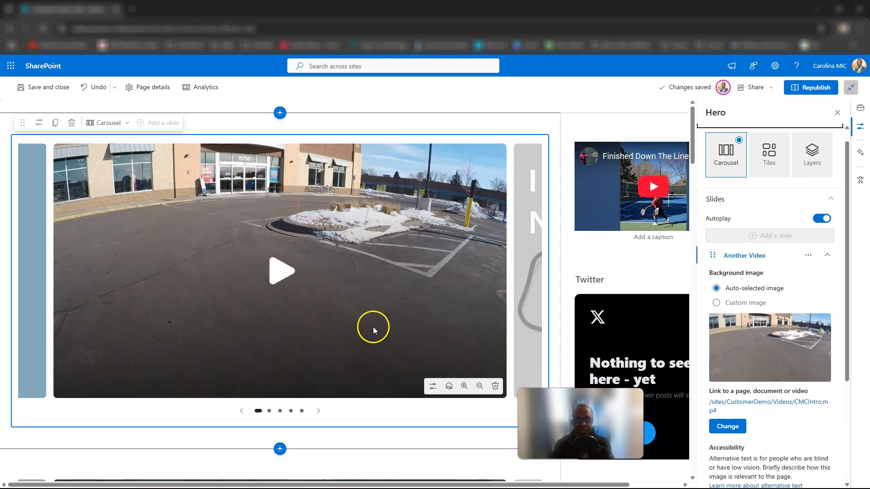
Switch the layout of the tennis carousel hero to Tiles.
scroll(210, 235, down, 7)
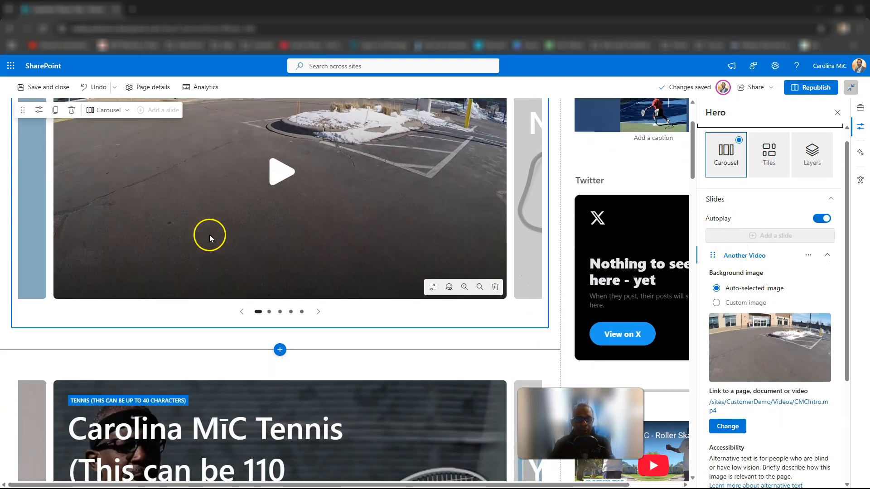
scroll(293, 304, down, 1)
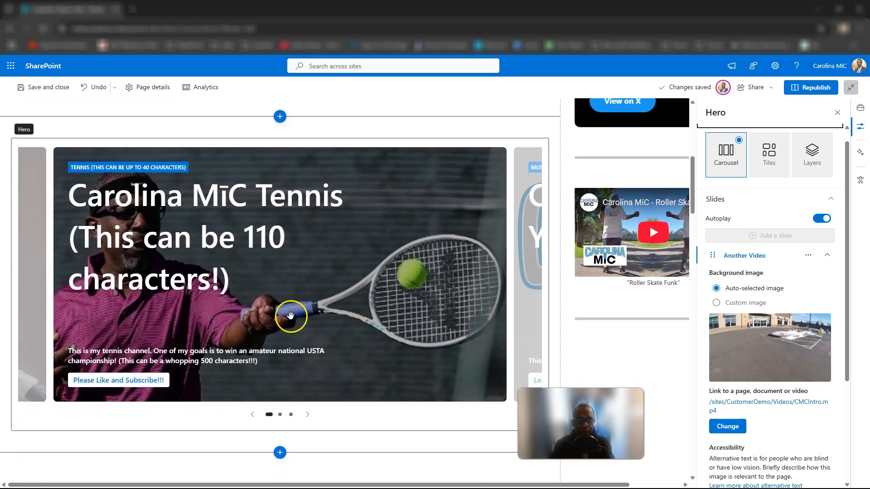
click(245, 238)
scroll(239, 226, up, 1)
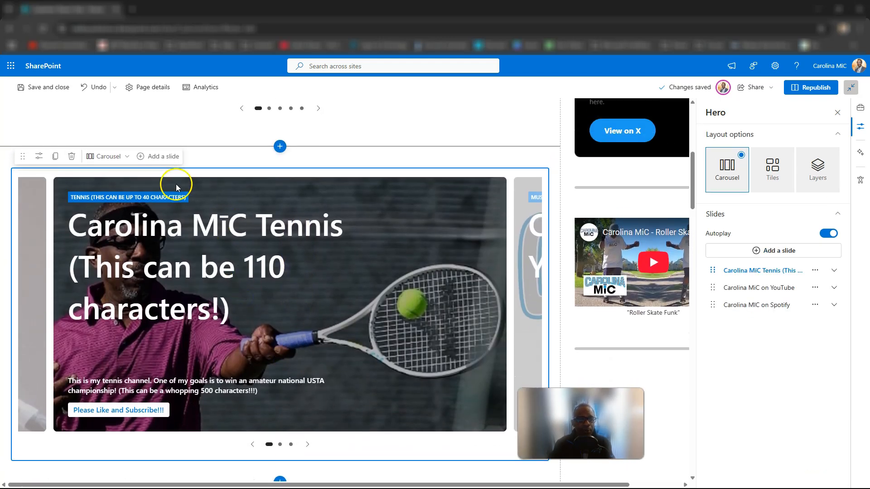
click(122, 141)
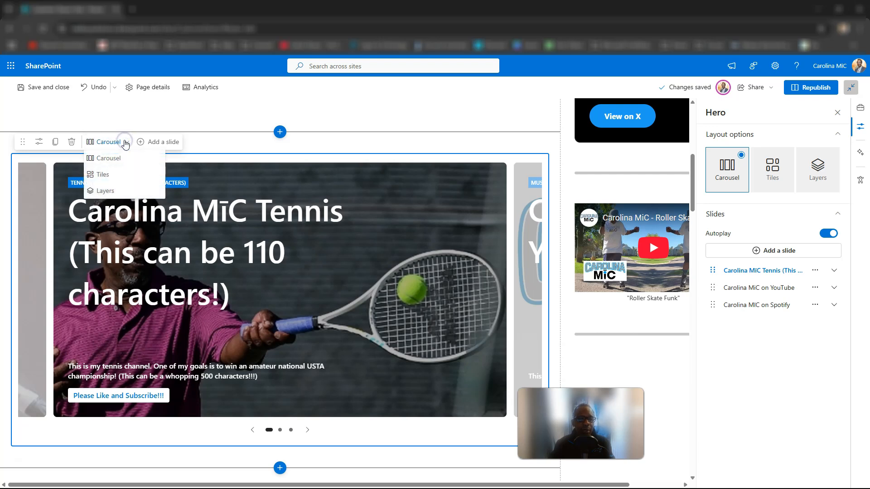
click(103, 175)
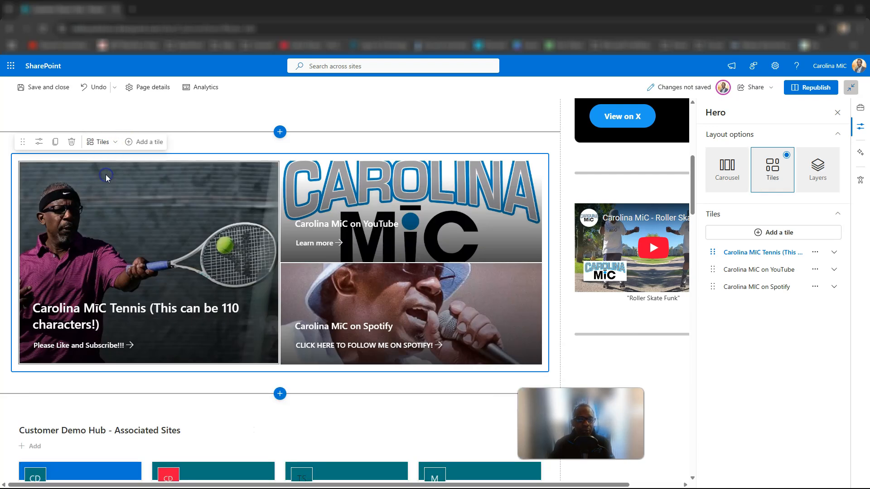
Return the tennis hero to the Carousel layout and open the settings of its tennis slide.
click(117, 143)
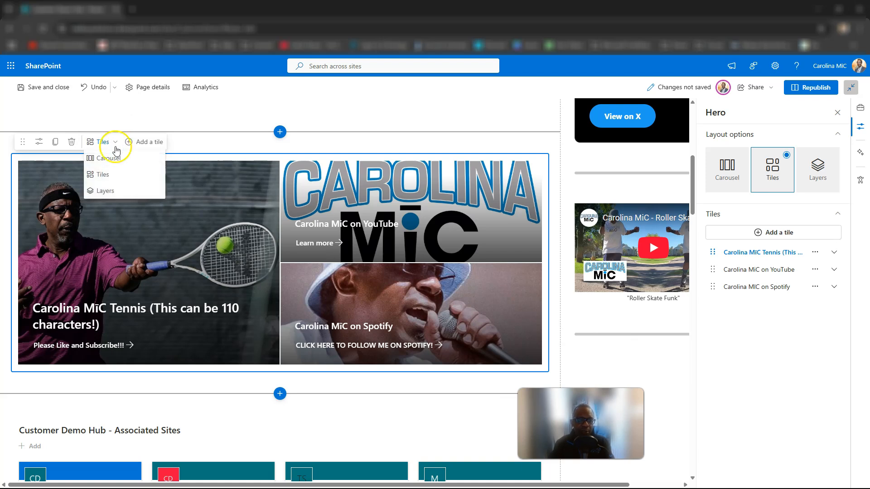
click(109, 159)
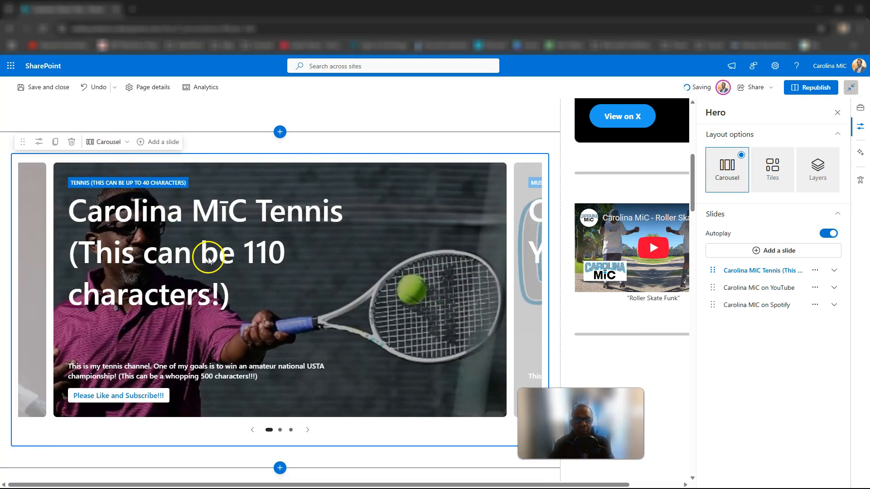
click(249, 285)
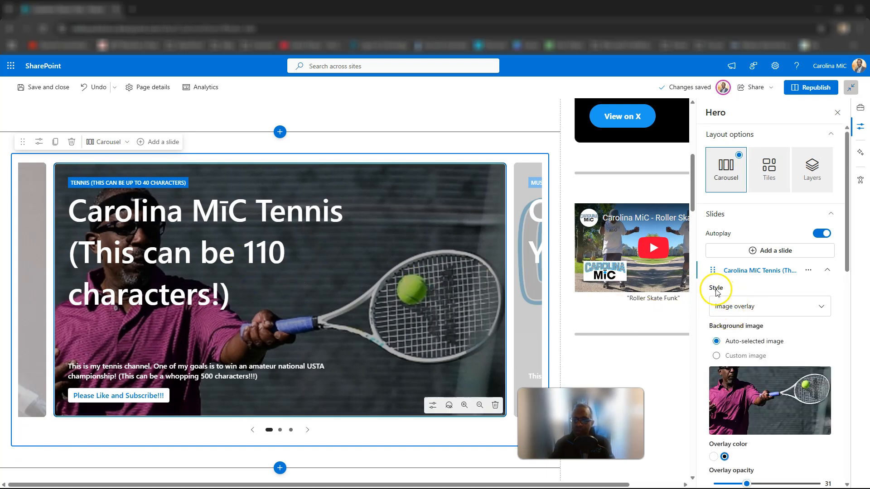
Switch the layout of the hero containing the "Another Video" slide to Tiles.
scroll(339, 259, up, 6)
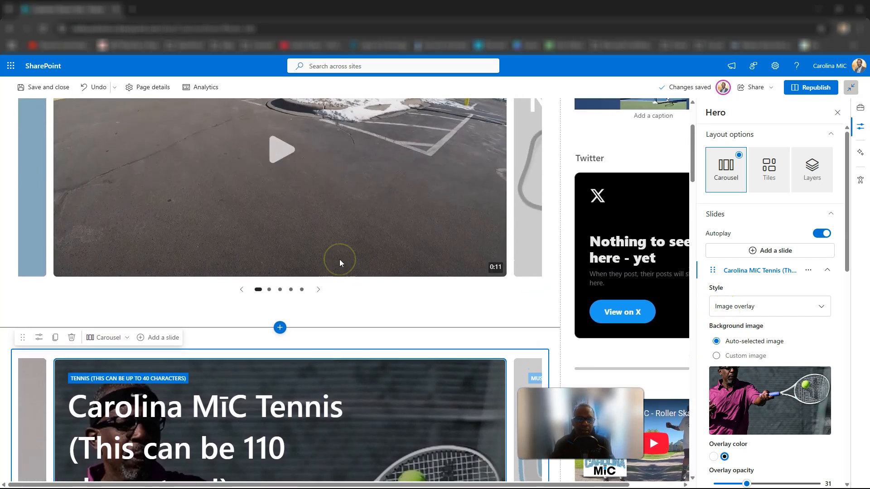
click(338, 259)
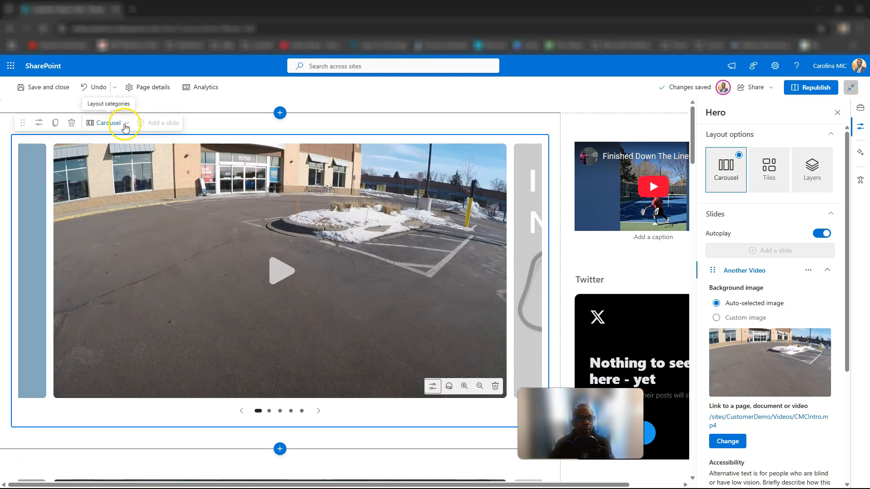
click(108, 123)
click(105, 154)
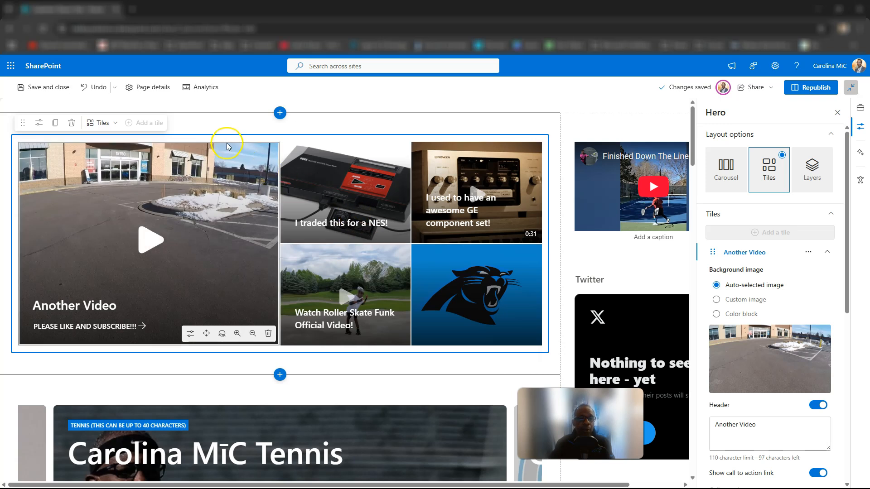
Return the "Another Video" hero to the Carousel layout and review the options offered for its slide.
click(104, 123)
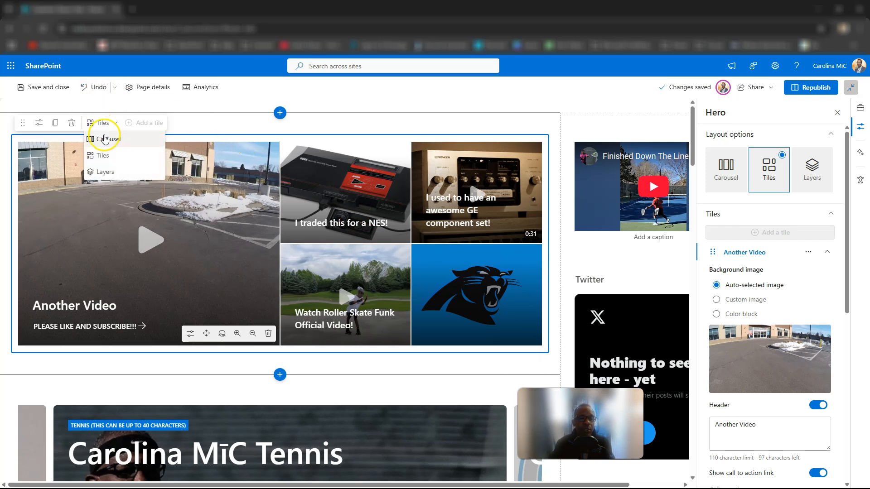
click(105, 141)
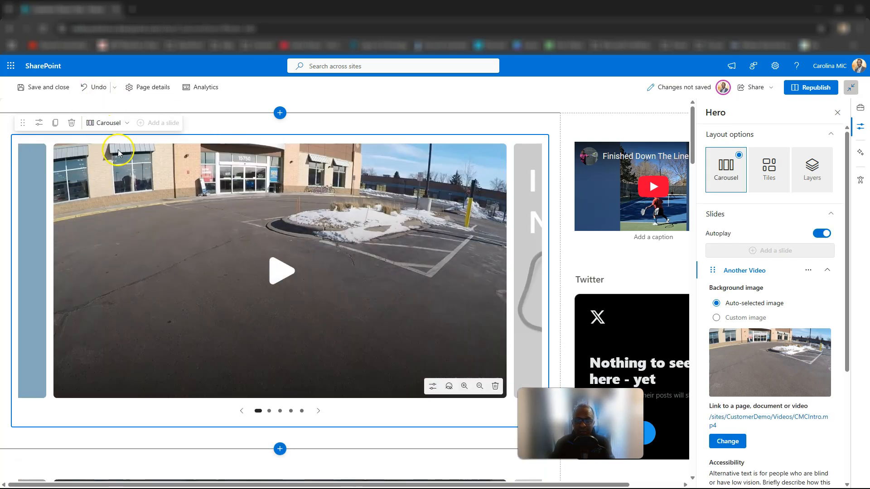
scroll(748, 282, down, 3)
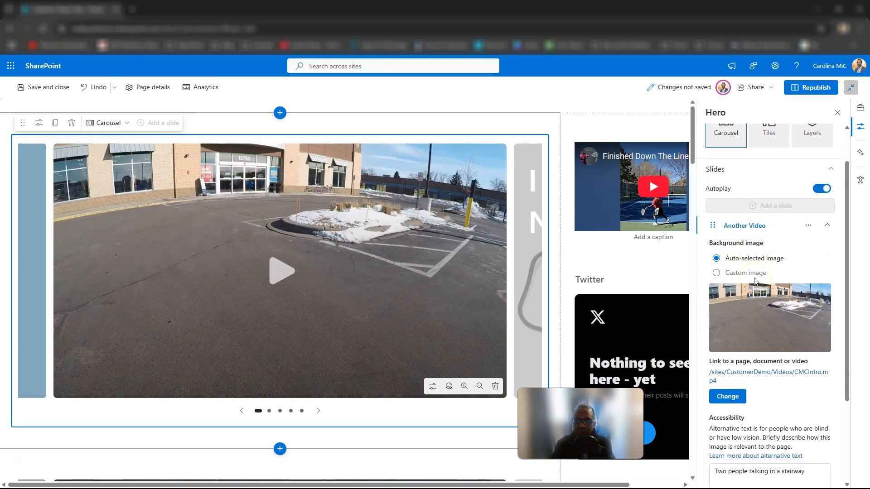
scroll(754, 281, down, 2)
scroll(756, 278, up, 5)
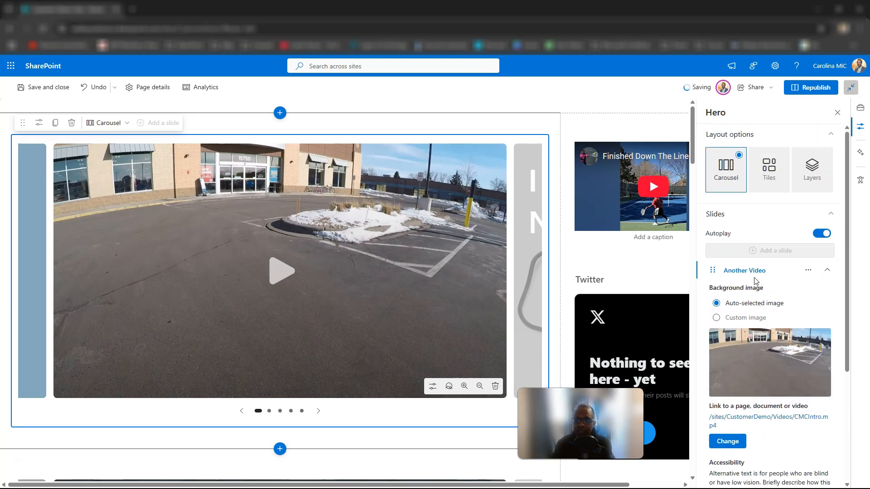
Switch the tennis hero's layout to Tiles and back to Carousel to compare the slide options.
scroll(412, 285, down, 6)
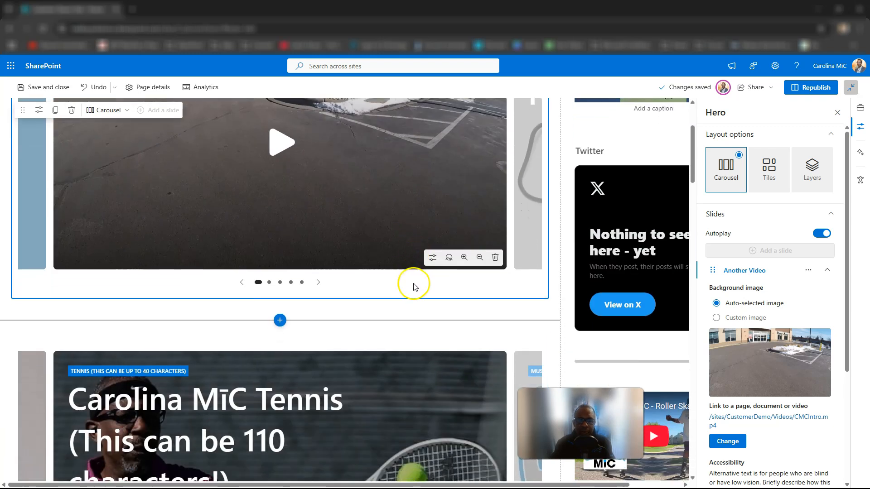
scroll(344, 308, down, 2)
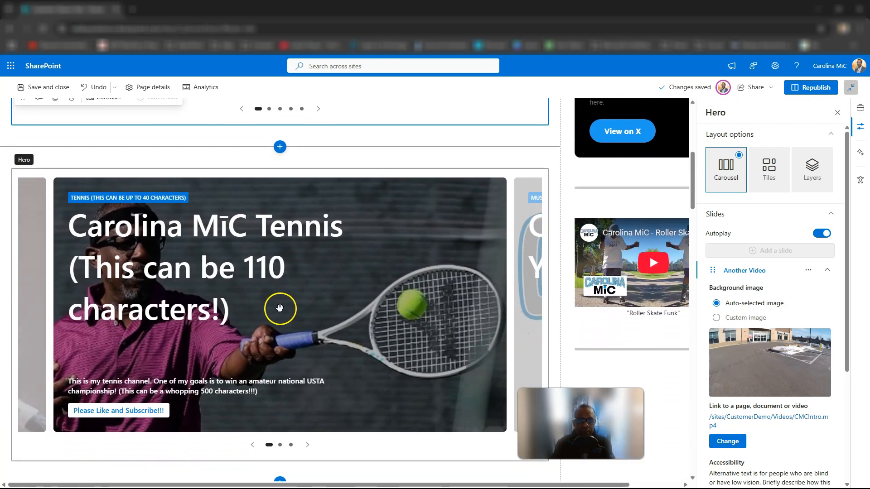
click(279, 309)
click(115, 143)
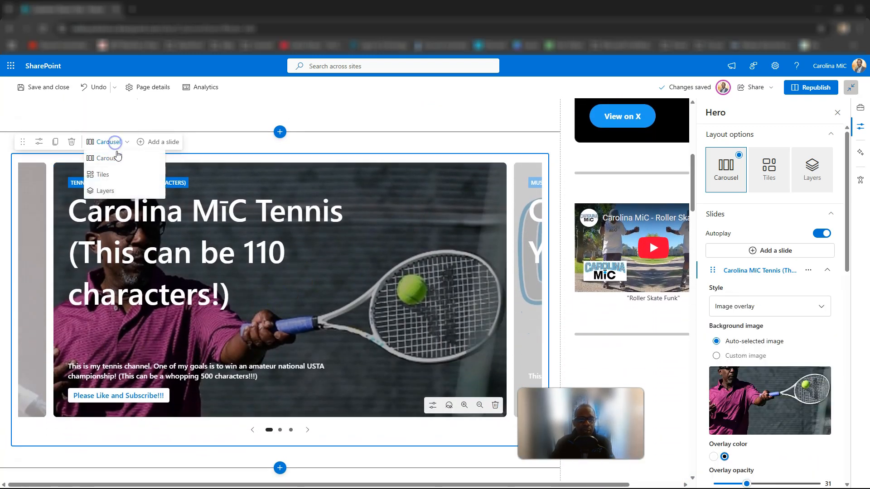
click(108, 177)
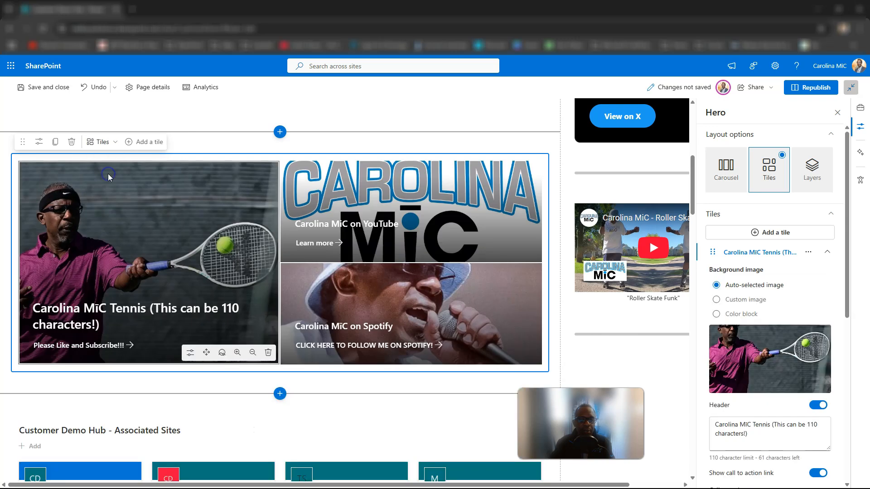
click(107, 142)
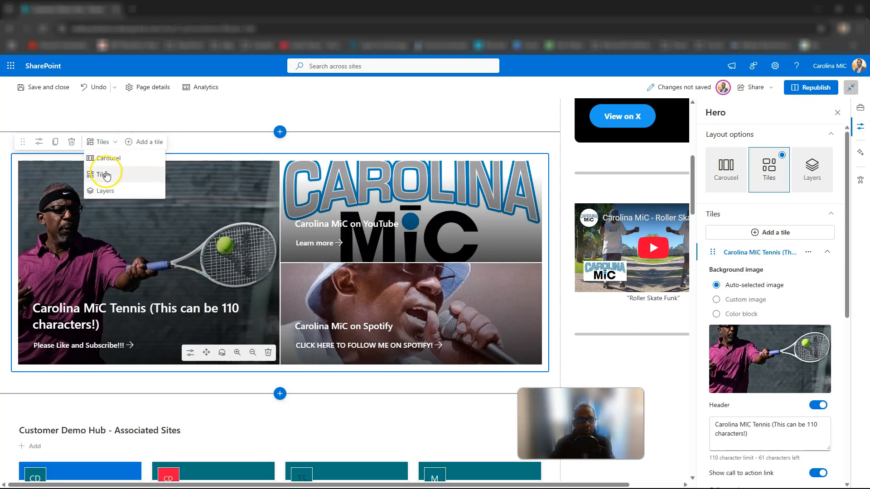
click(105, 158)
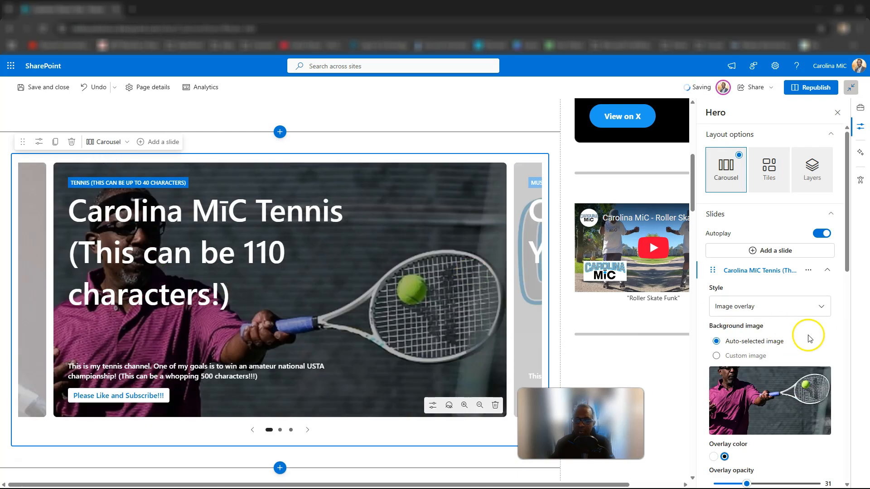
Change the style of the tennis slide to Text block.
click(744, 304)
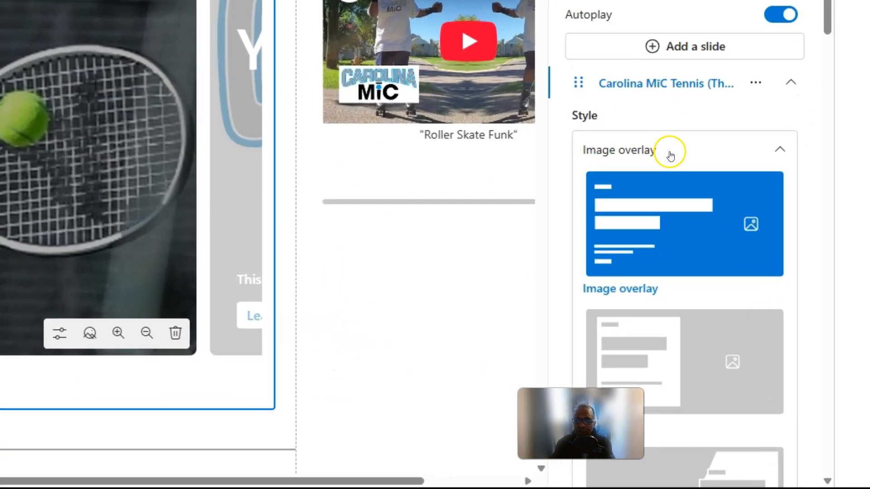
scroll(669, 144, down, 3)
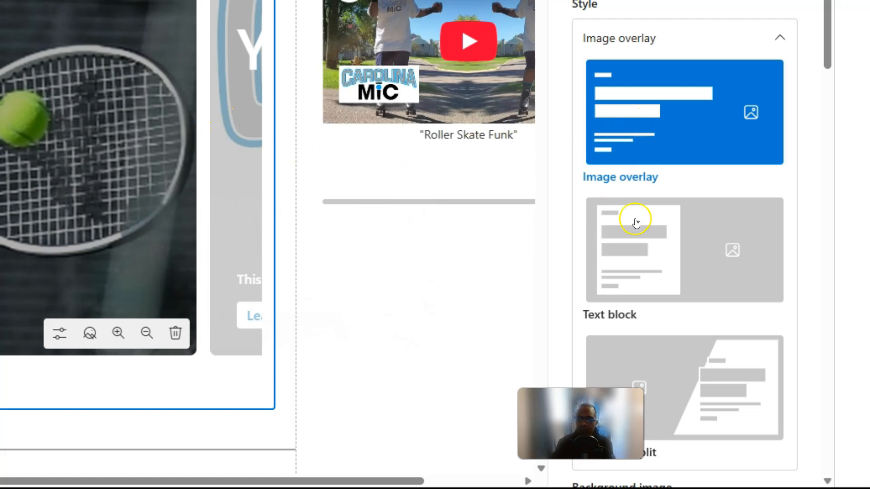
click(655, 255)
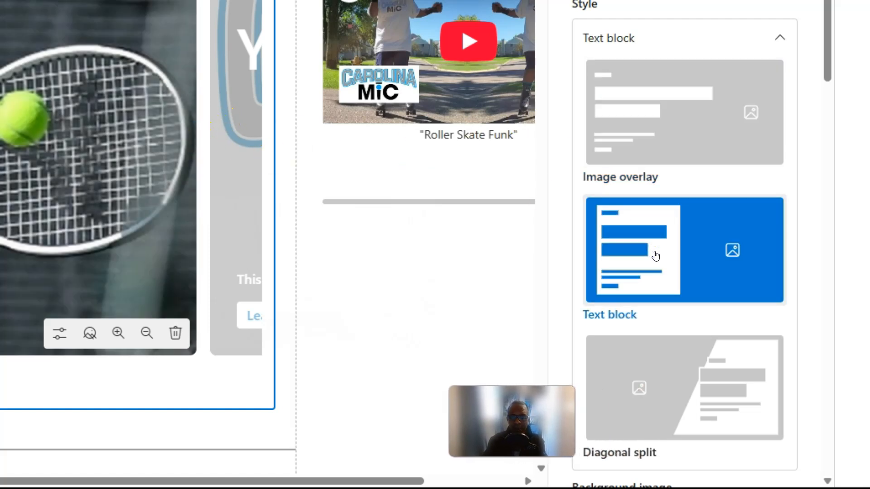
Set the tennis slide's style back to Image overlay.
scroll(655, 255, up, 3)
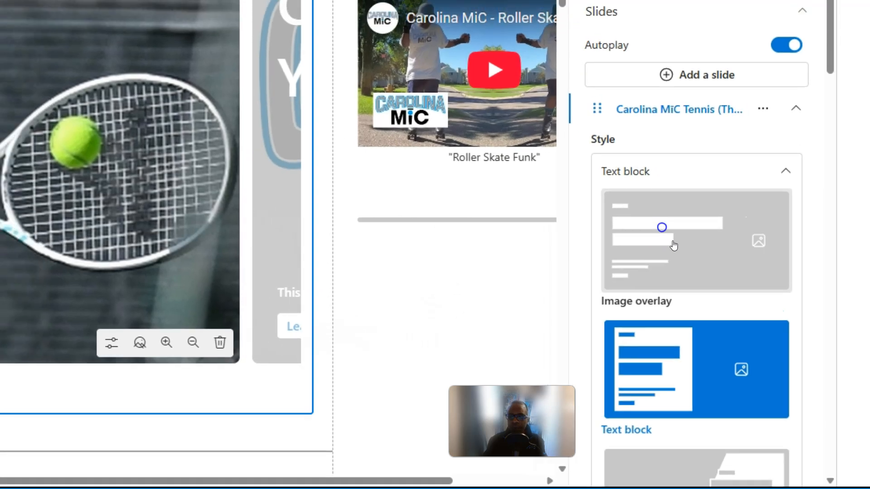
click(658, 230)
scroll(382, 257, down, 1)
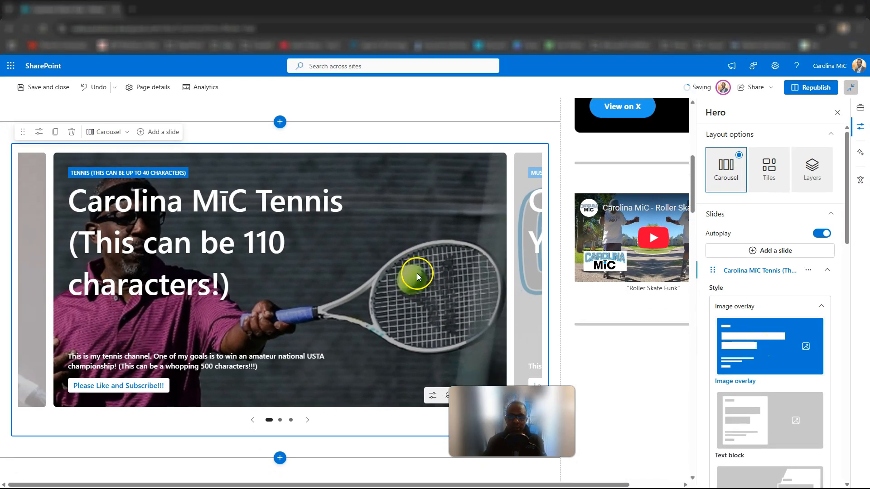
Compare the tennis slide's topic label and heading with the Topic and Header fields in its settings.
scroll(306, 228, up, 1)
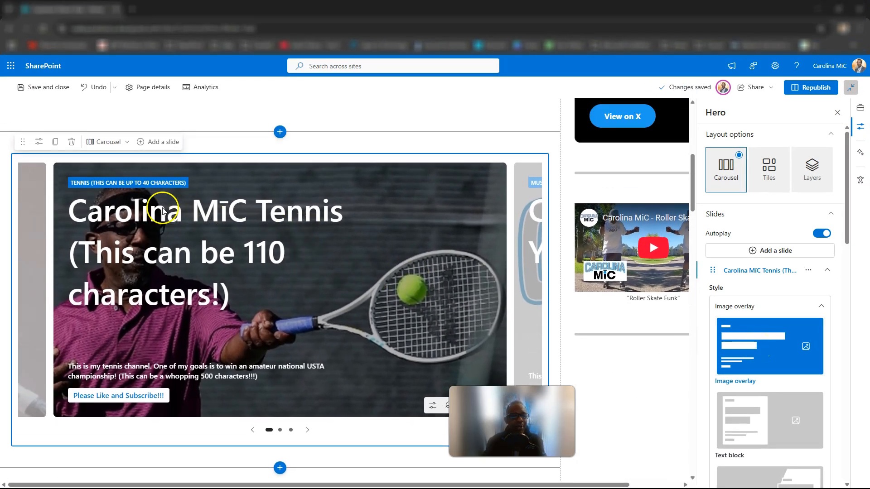
click(126, 184)
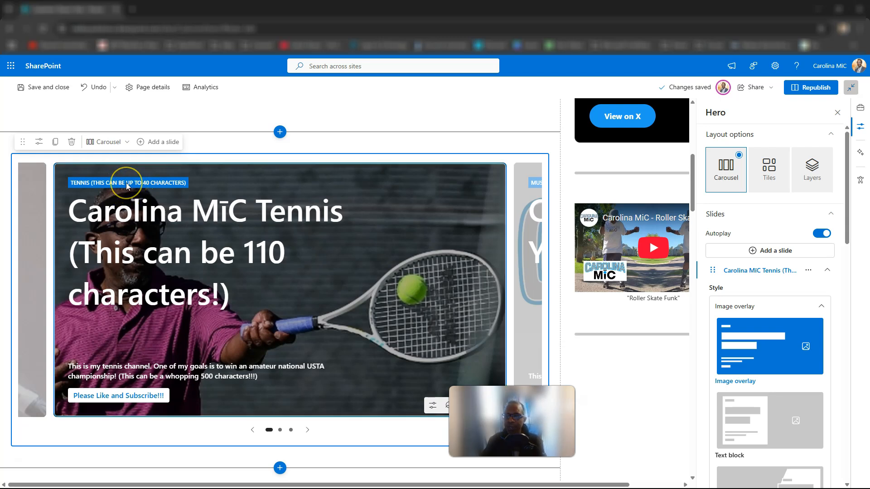
scroll(792, 330, down, 3)
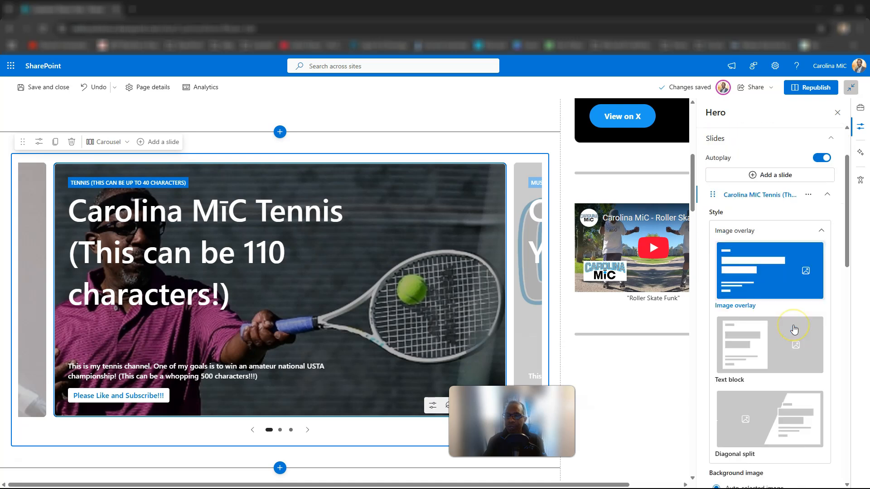
scroll(793, 329, down, 8)
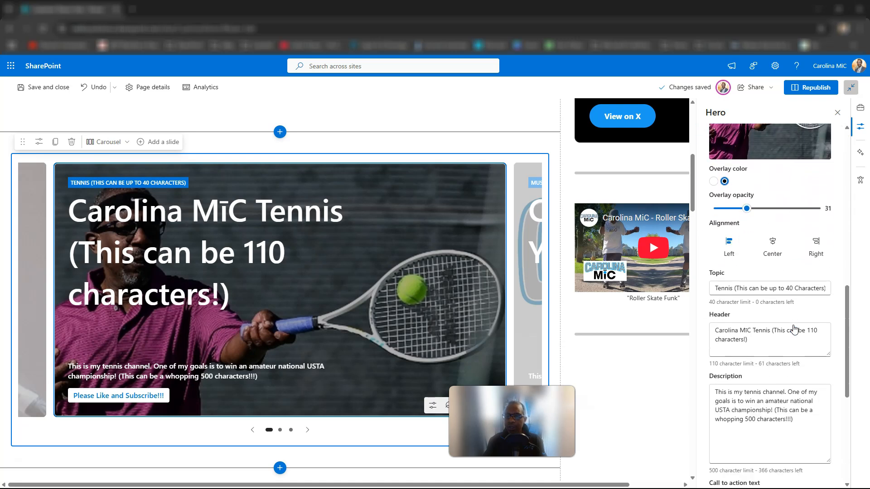
click(752, 288)
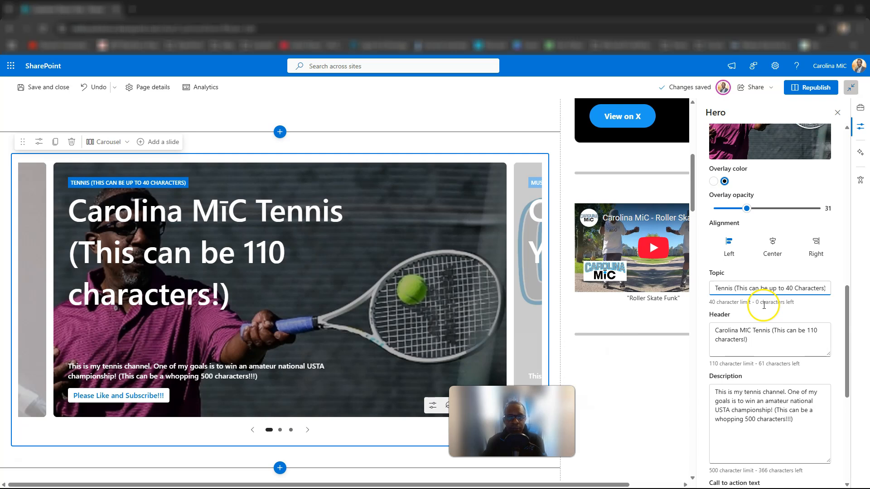
click(729, 335)
click(211, 250)
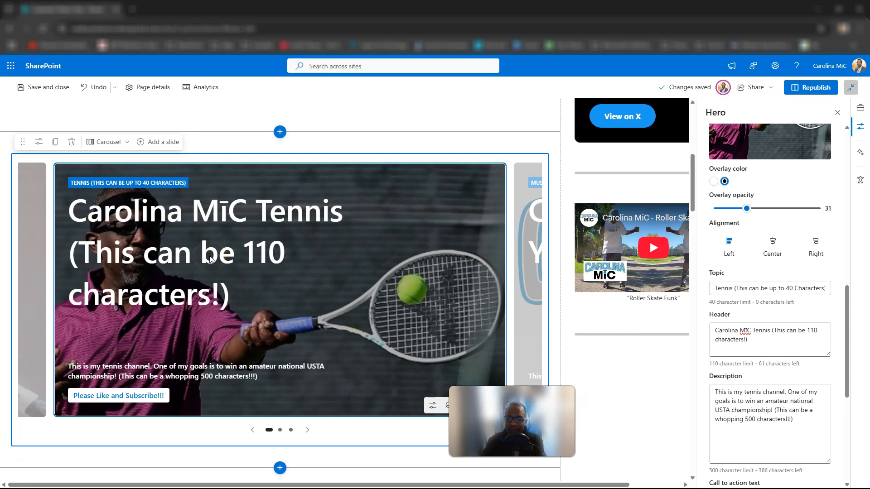
Review the tennis slide's description, call to action text, link and accessibility settings.
scroll(764, 371, down, 1)
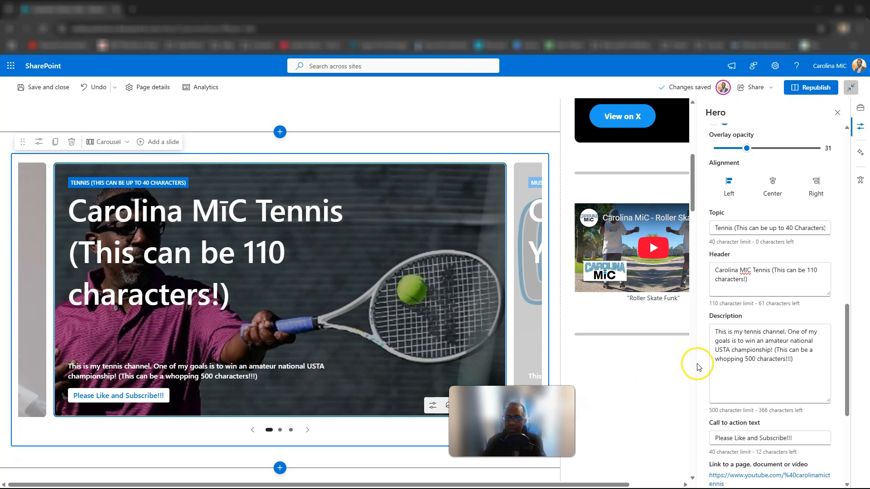
scroll(738, 361, down, 1)
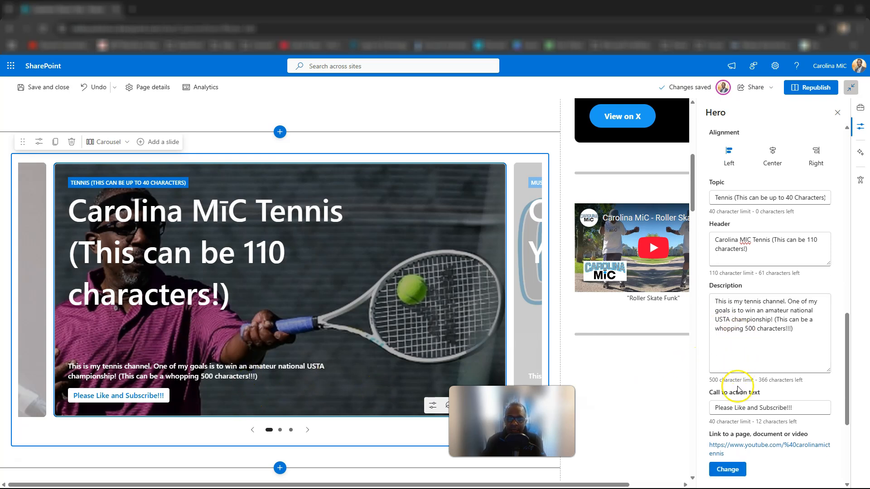
scroll(739, 409, down, 3)
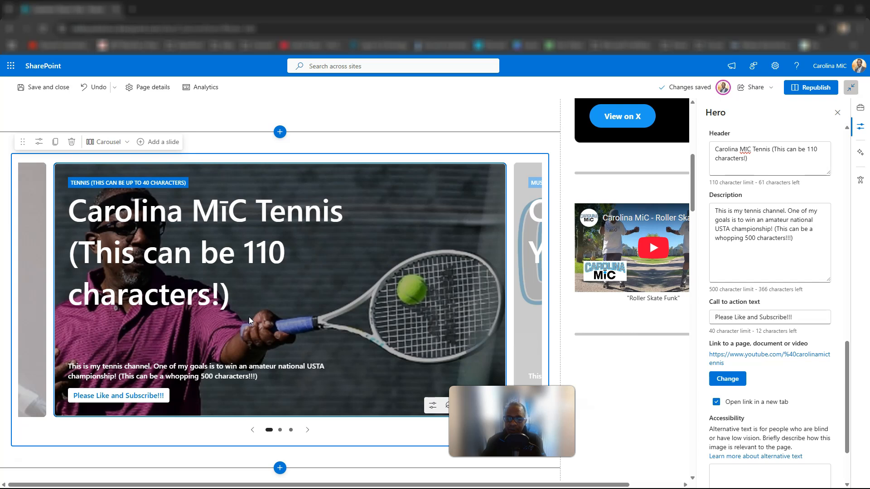
Compare the Image overlay, Text block and Diagonal split style options for the tennis slide.
scroll(248, 316, up, 4)
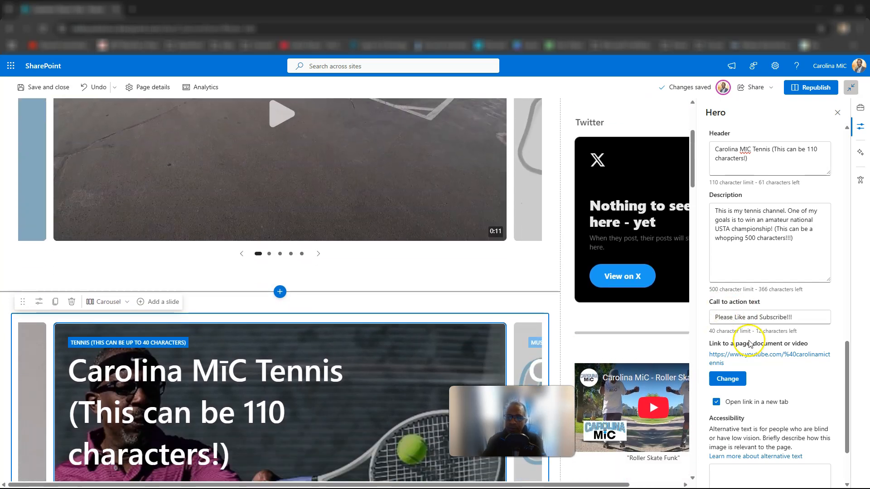
scroll(793, 317, up, 6)
scroll(792, 320, up, 5)
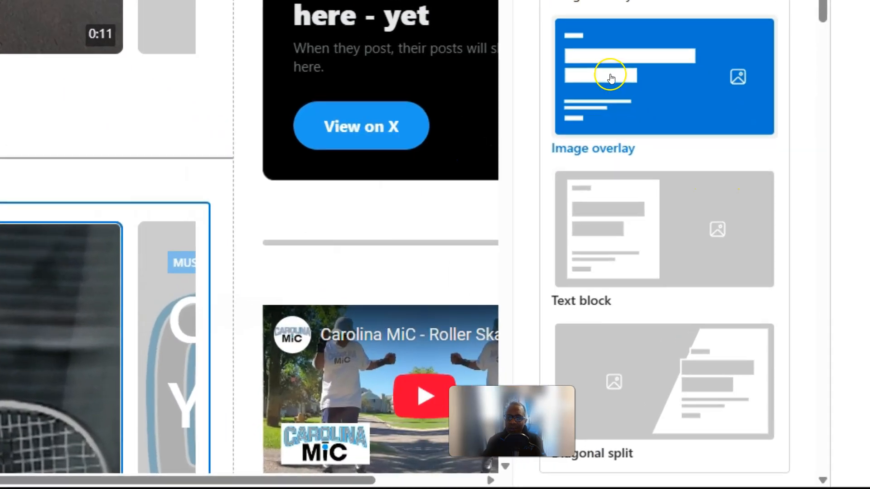
scroll(611, 78, up, 3)
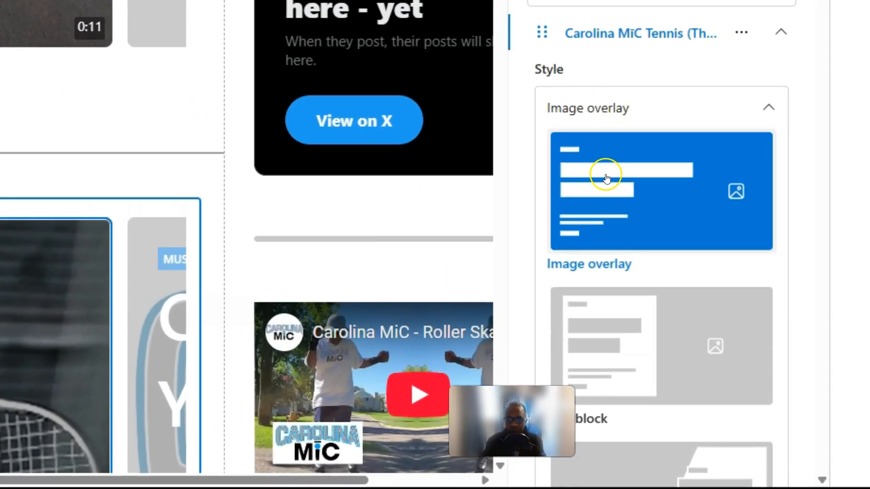
scroll(606, 177, down, 3)
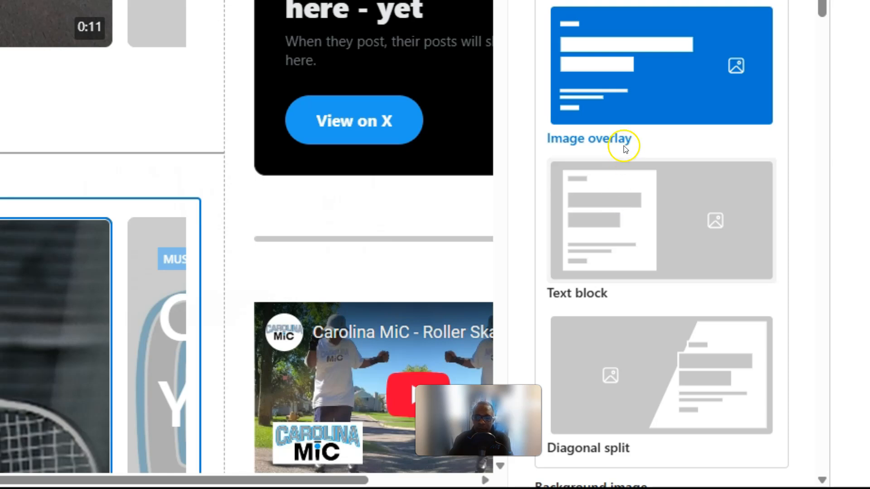
scroll(641, 210, down, 1)
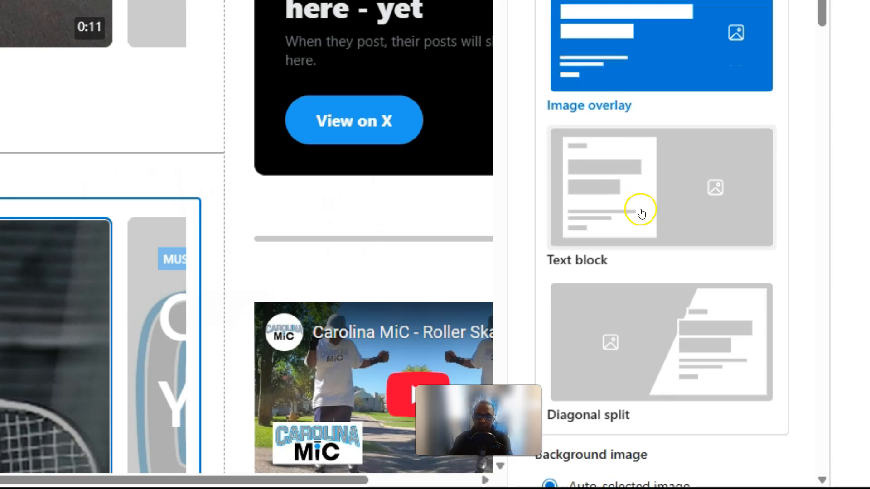
scroll(612, 93, up, 1)
scroll(666, 217, down, 2)
scroll(666, 218, up, 3)
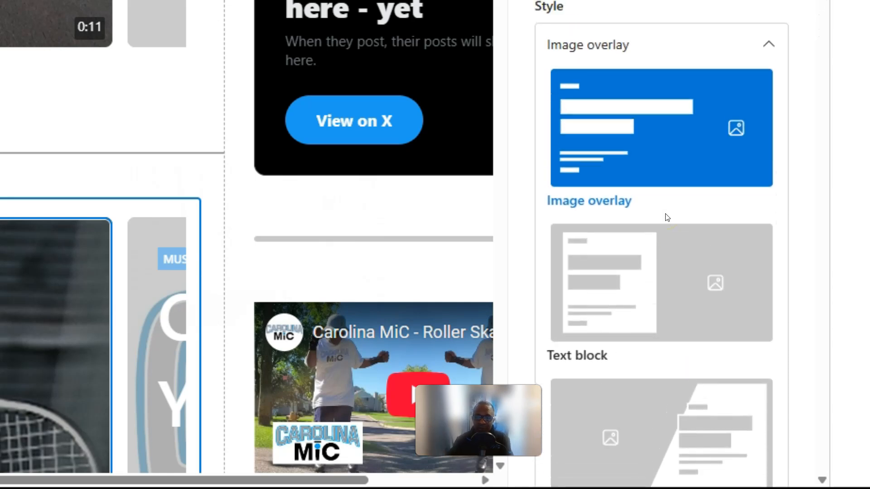
scroll(666, 215, down, 3)
scroll(666, 215, up, 2)
scroll(666, 215, down, 1)
scroll(666, 215, up, 1)
scroll(666, 216, down, 2)
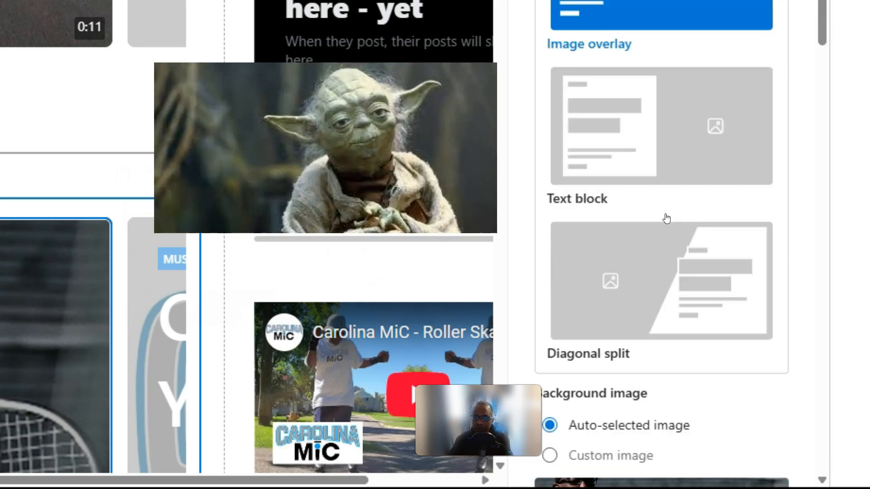
scroll(665, 219, down, 2)
scroll(665, 219, up, 3)
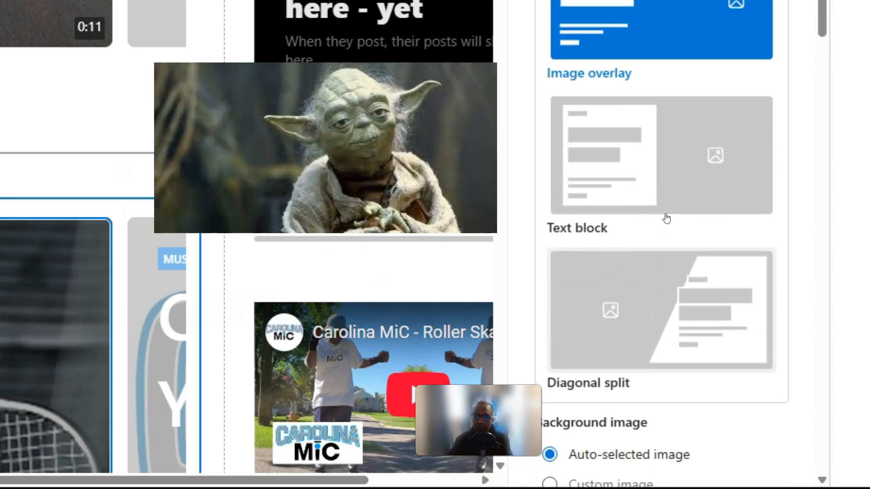
Switch the tennis slide's style to Text block.
click(647, 131)
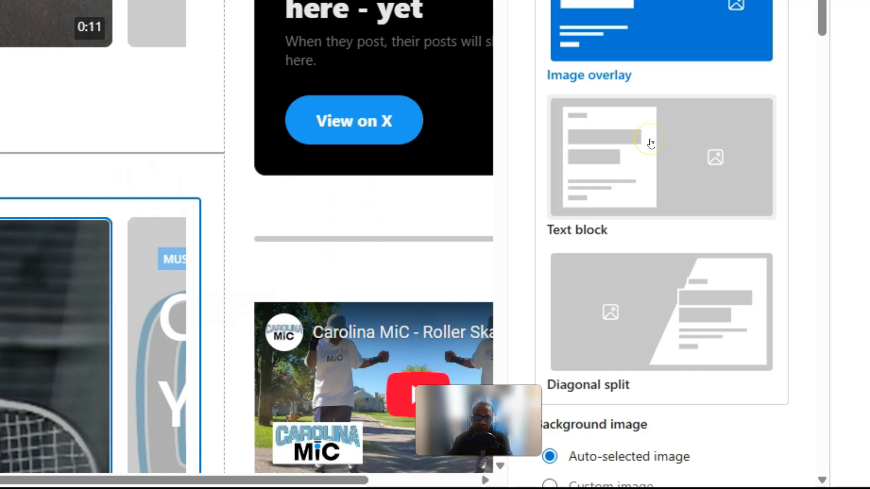
scroll(640, 28, down, 2)
click(643, 42)
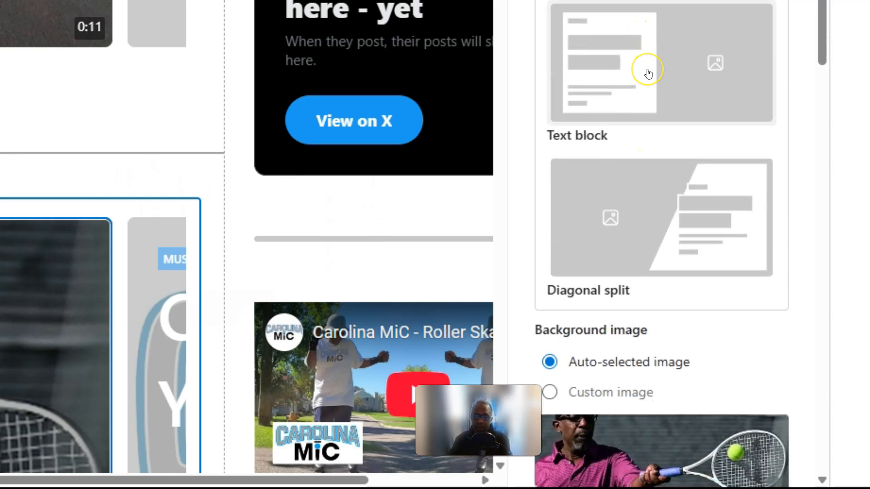
scroll(647, 73, down, 2)
scroll(654, 109, down, 1)
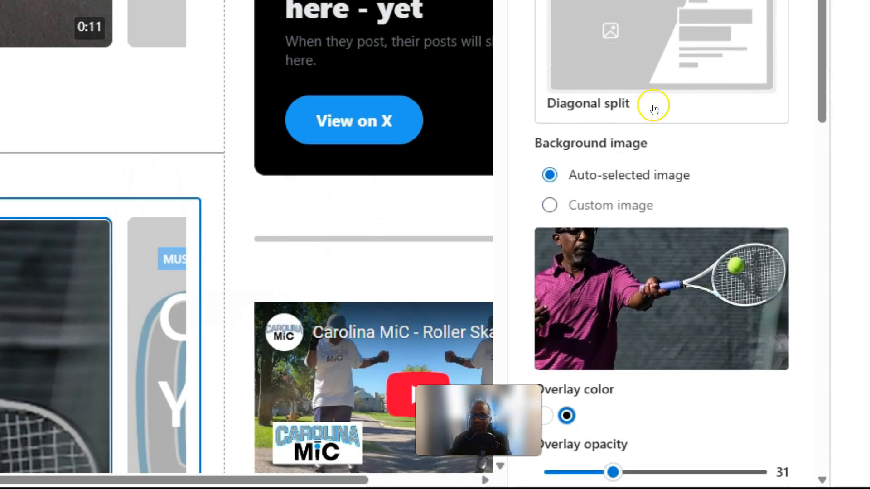
scroll(656, 89, up, 1)
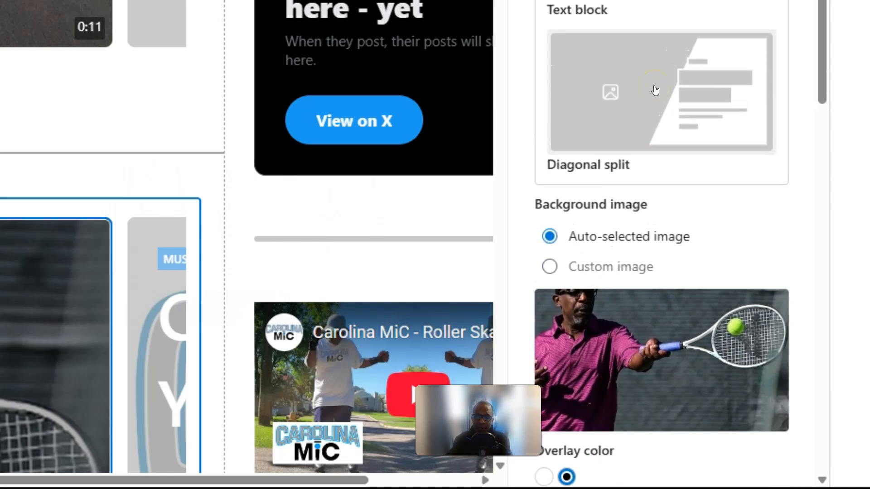
scroll(655, 90, up, 2)
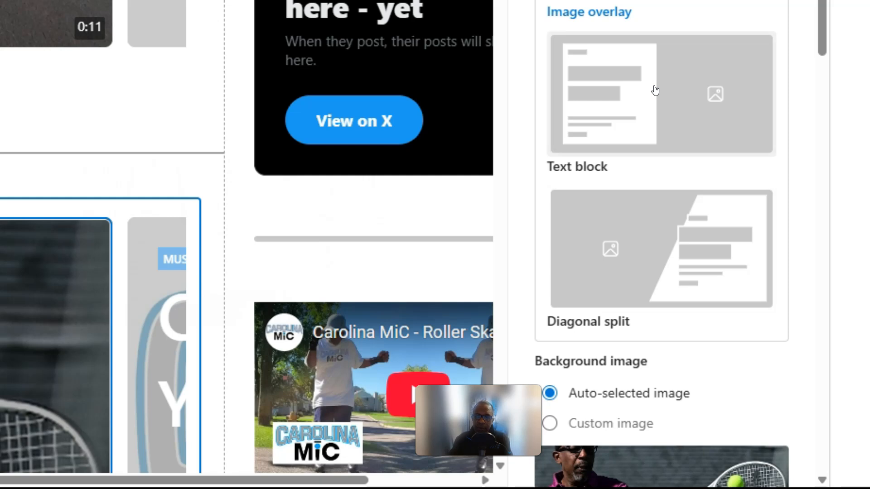
scroll(27, 191, down, 5)
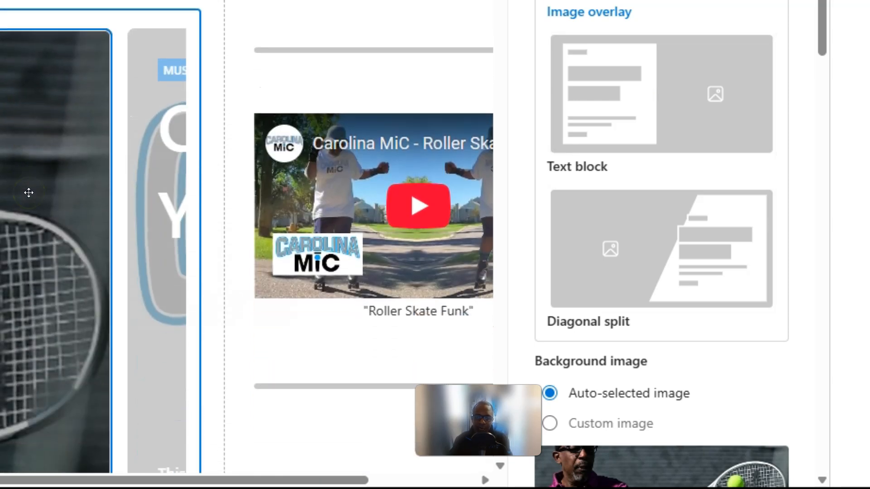
scroll(29, 192, down, 3)
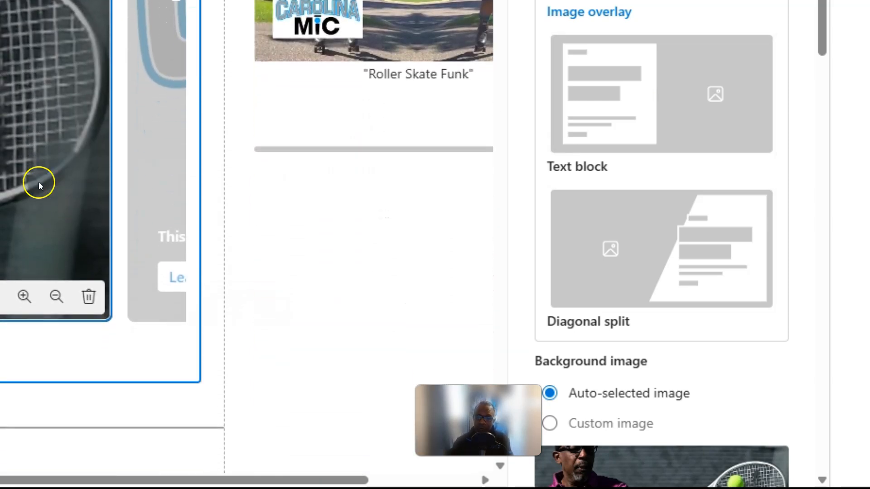
scroll(681, 153, down, 1)
click(652, 74)
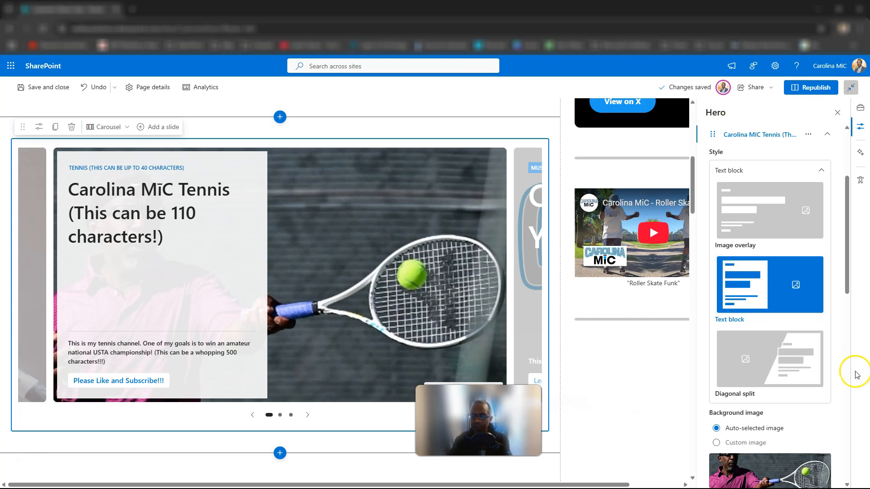
Review the tennis slide's text block layout against its alignment, text, link and accessibility settings.
scroll(820, 380, down, 6)
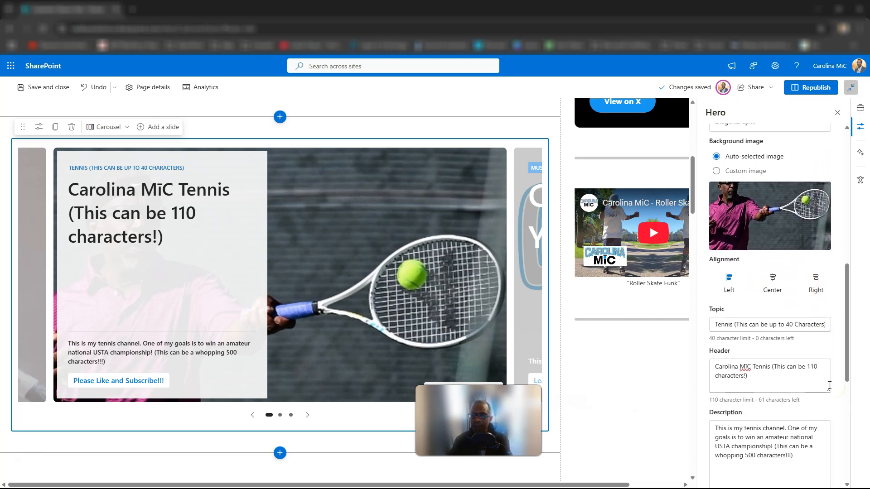
scroll(829, 386, down, 4)
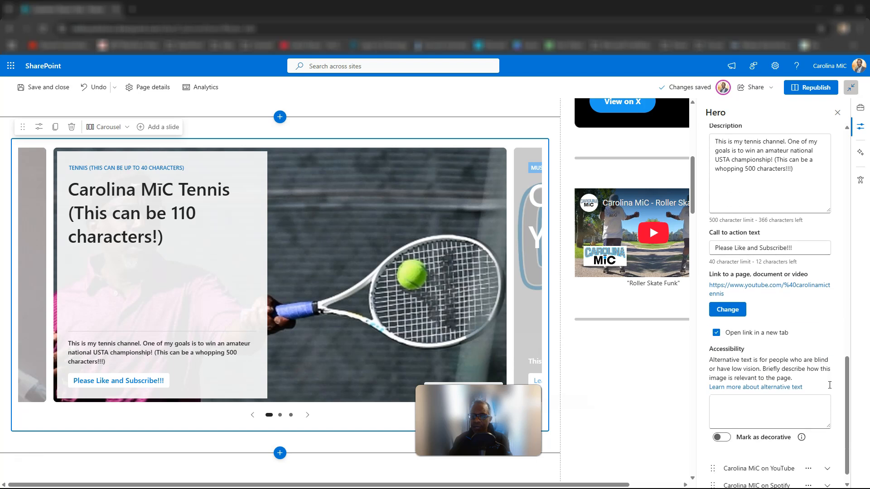
scroll(829, 386, down, 1)
scroll(830, 385, up, 2)
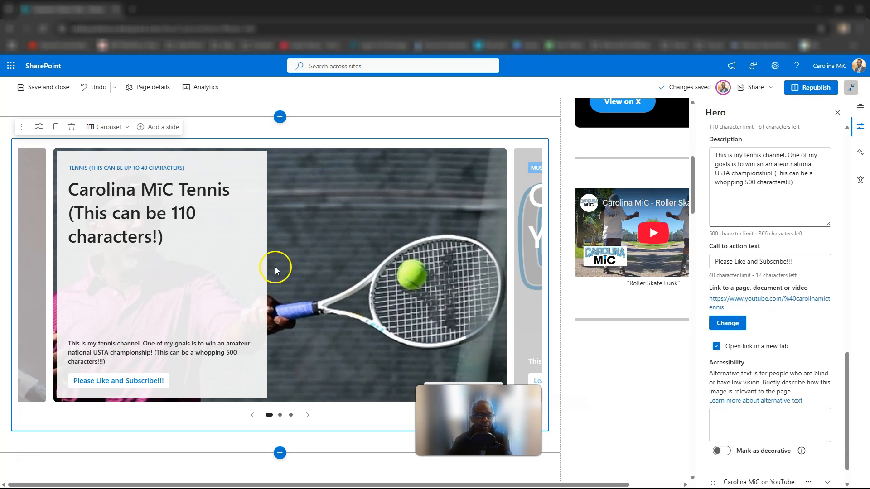
click(214, 266)
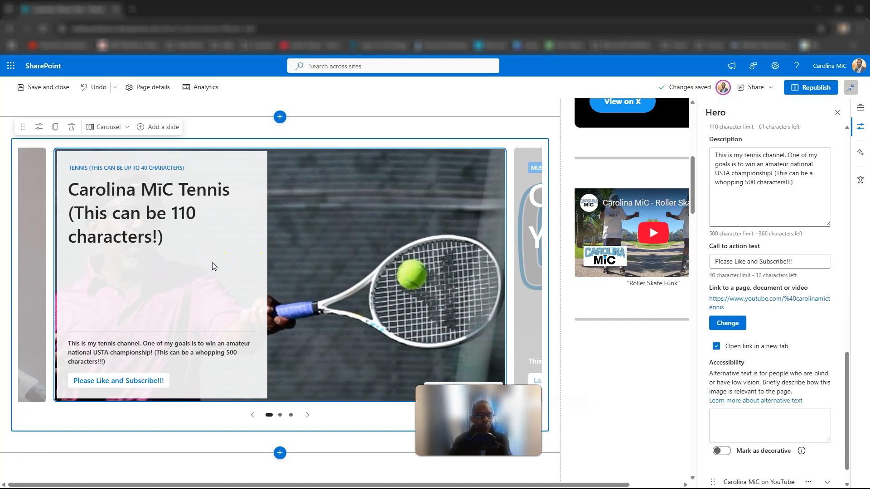
scroll(754, 339, up, 3)
scroll(753, 338, up, 20)
click(314, 248)
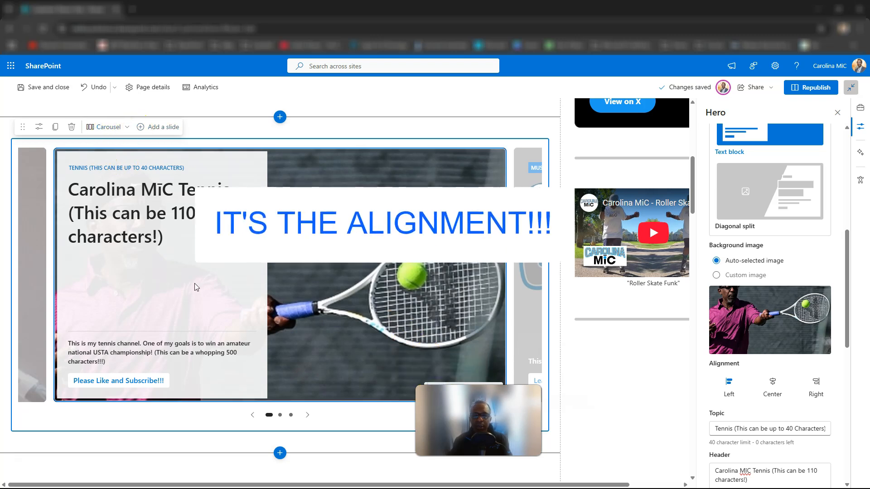
Change the tennis slide's style to Diagonal split.
scroll(765, 308, up, 7)
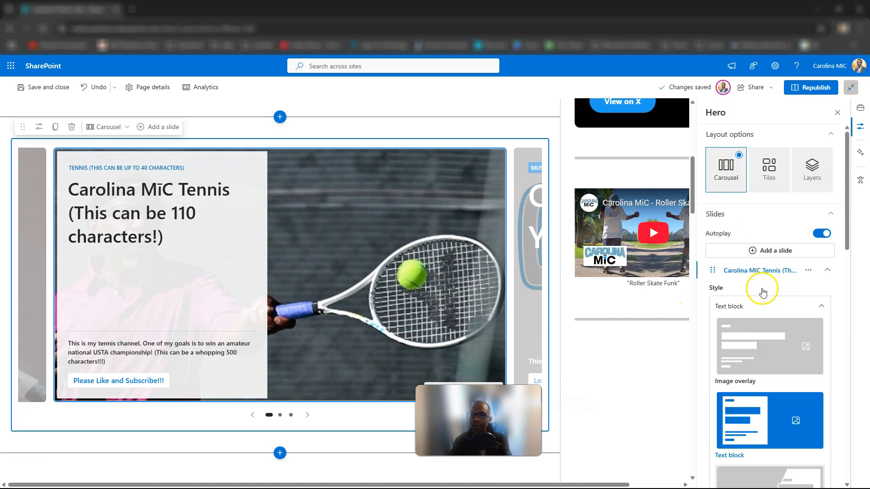
scroll(249, 207, down, 1)
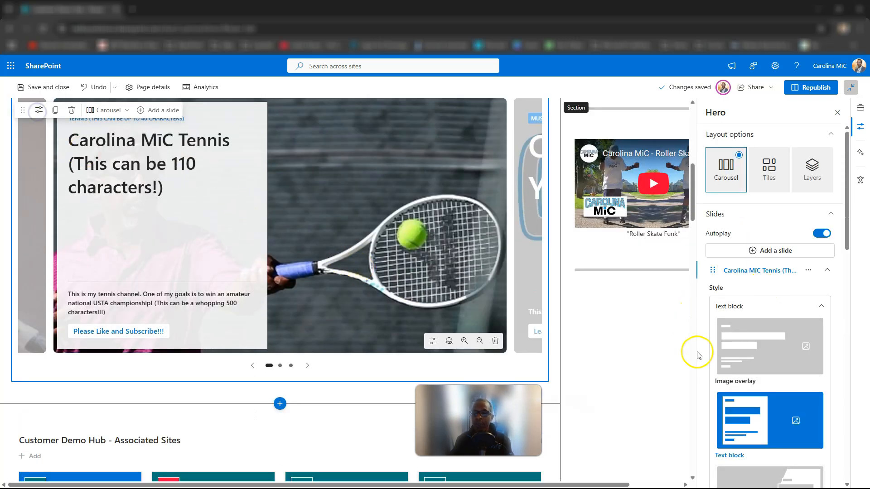
scroll(773, 344, down, 1)
scroll(773, 344, down, 5)
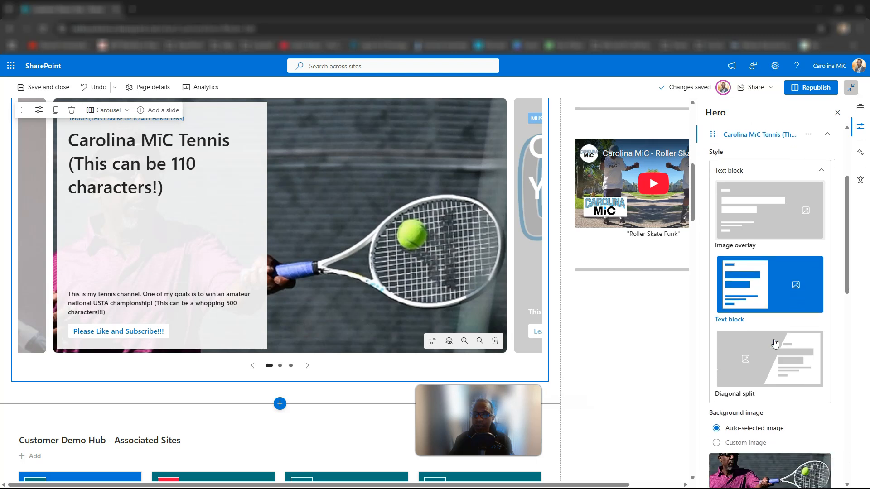
click(768, 346)
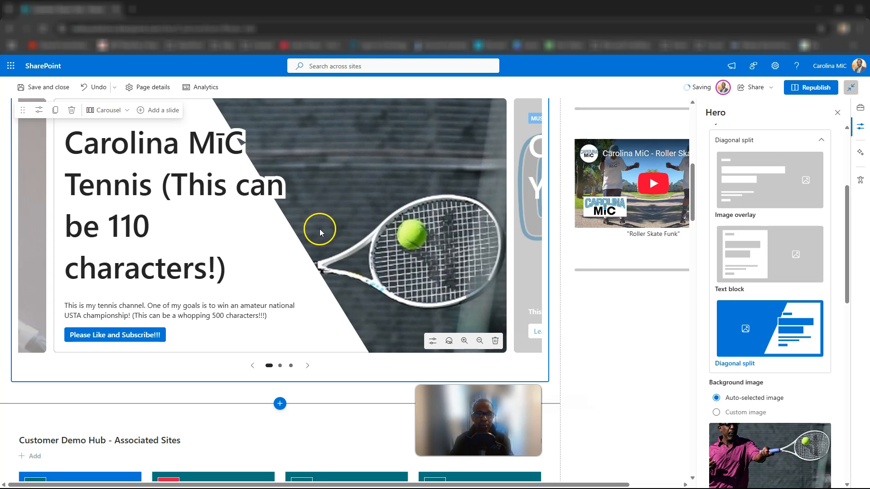
Review the diagonal split slide's background image, alignment, text, link and accessibility settings.
scroll(776, 320, down, 1)
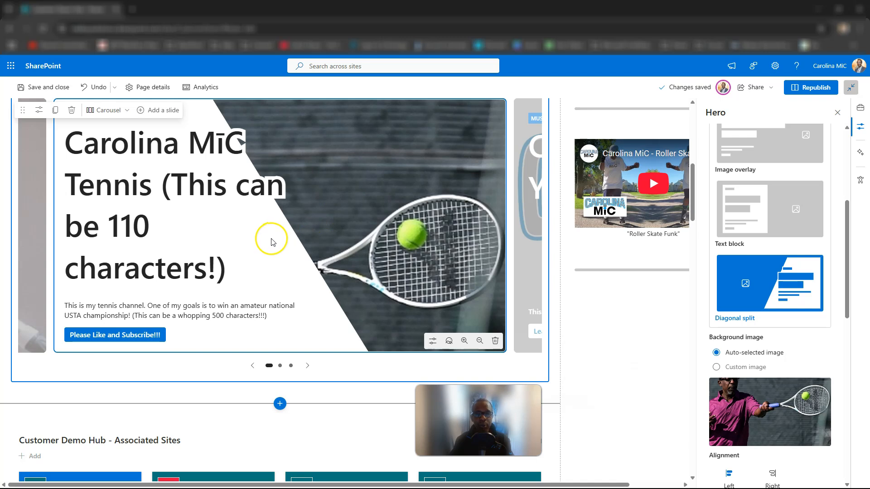
scroll(745, 301, down, 6)
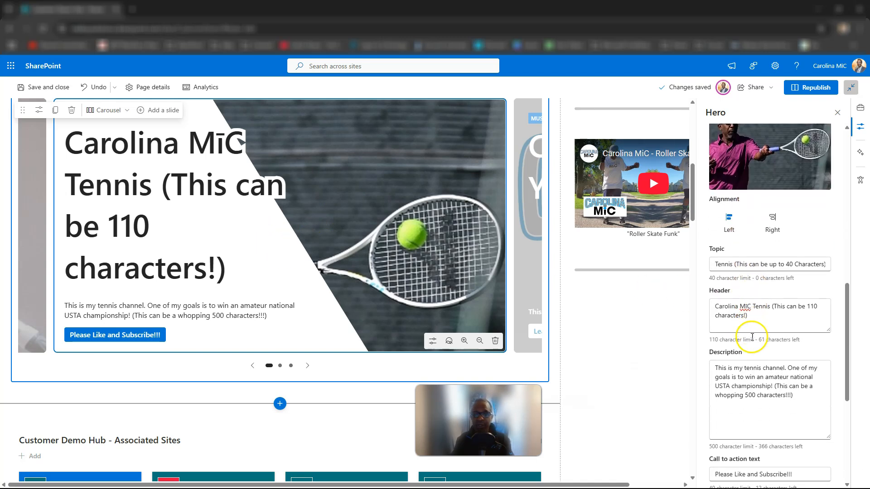
scroll(751, 337, down, 4)
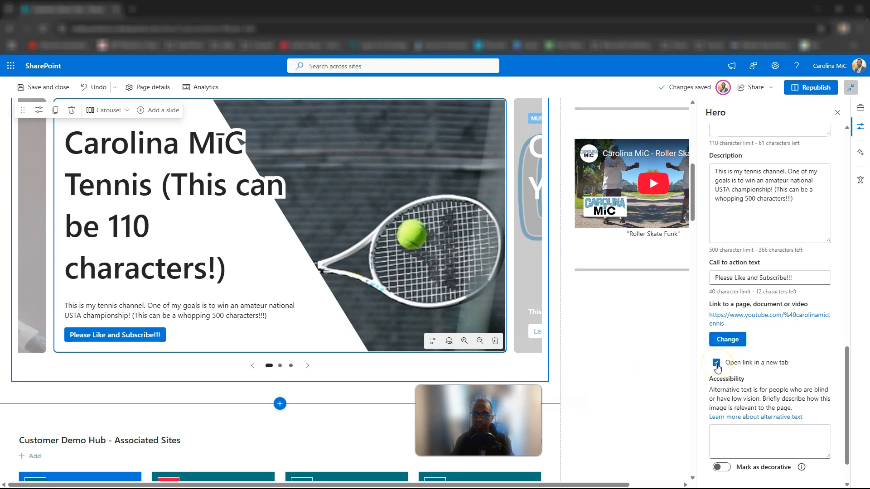
scroll(723, 364, up, 8)
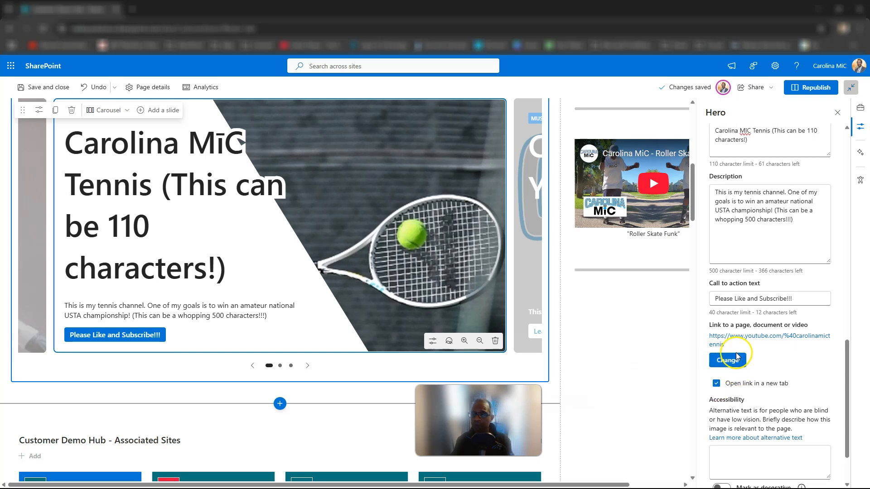
scroll(737, 357, up, 4)
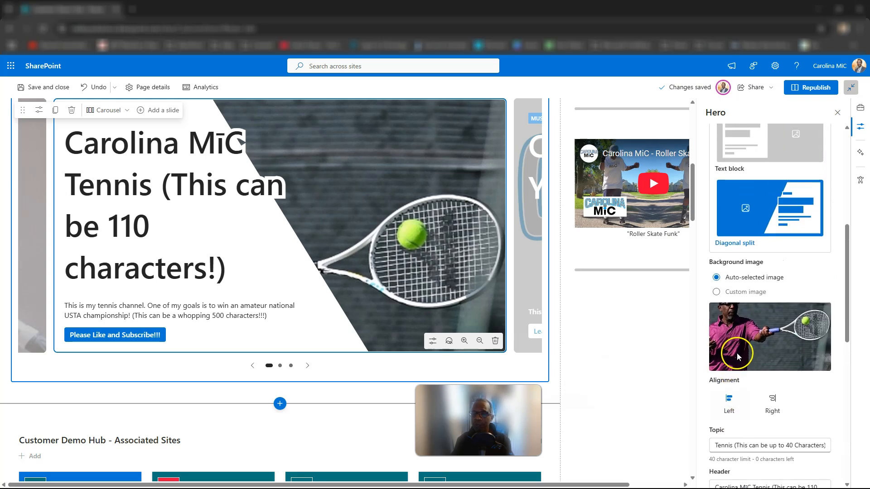
scroll(737, 354, down, 3)
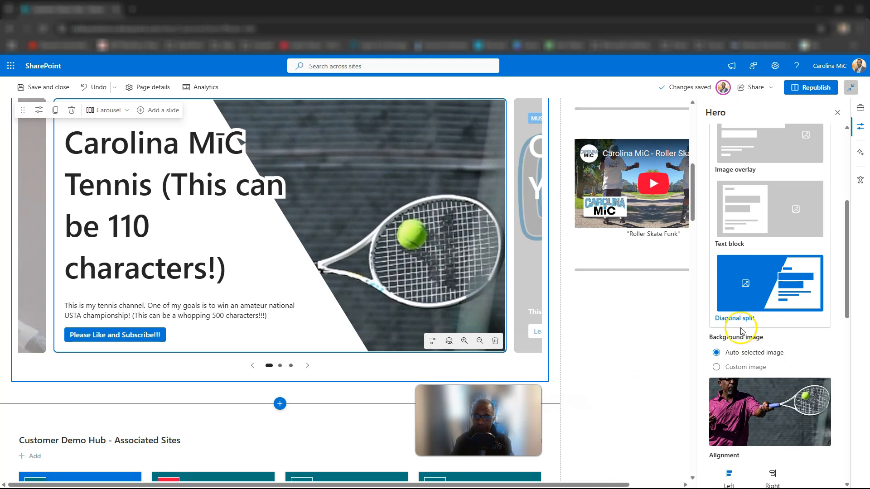
scroll(748, 290, up, 2)
scroll(761, 281, down, 4)
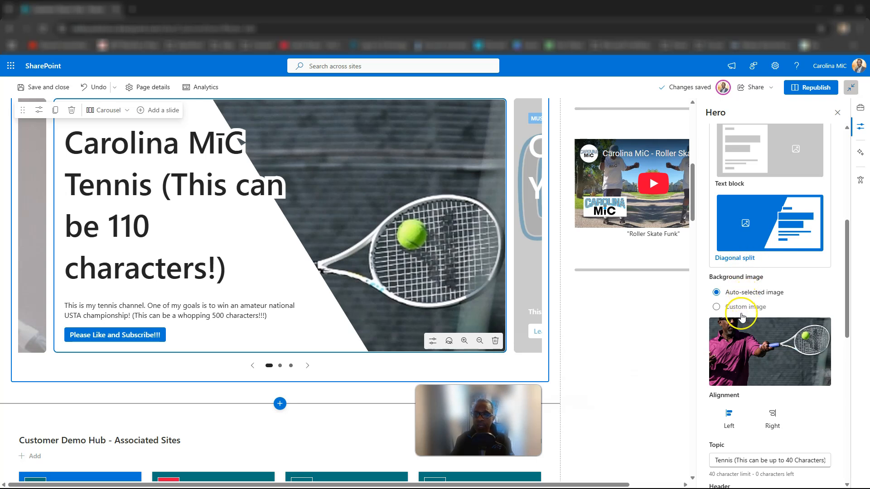
Set the tennis slide's alignment to Right.
scroll(743, 292, down, 2)
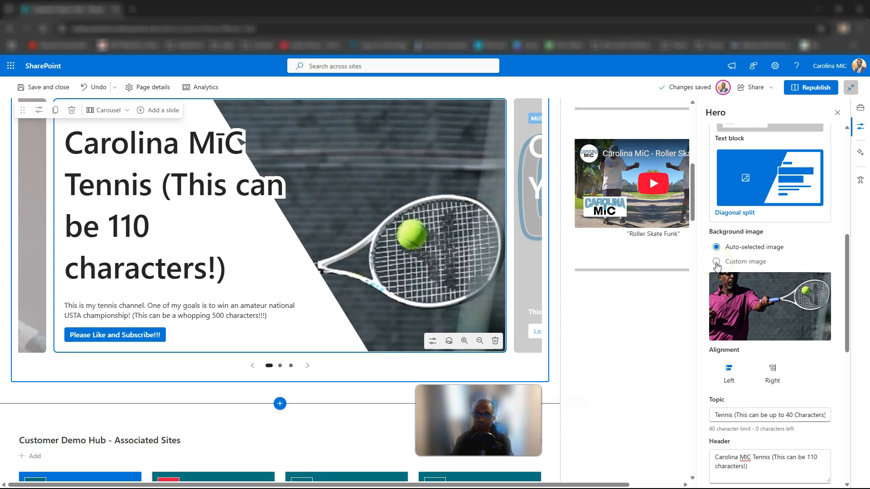
scroll(728, 360, down, 1)
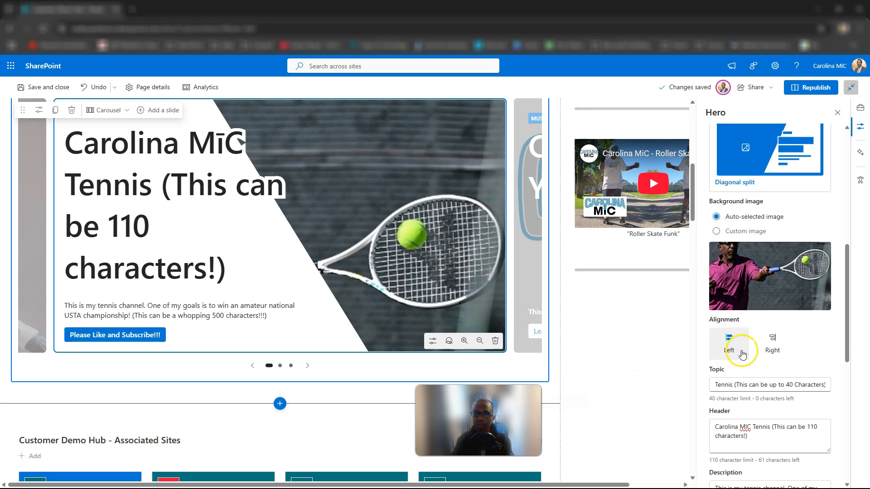
click(774, 343)
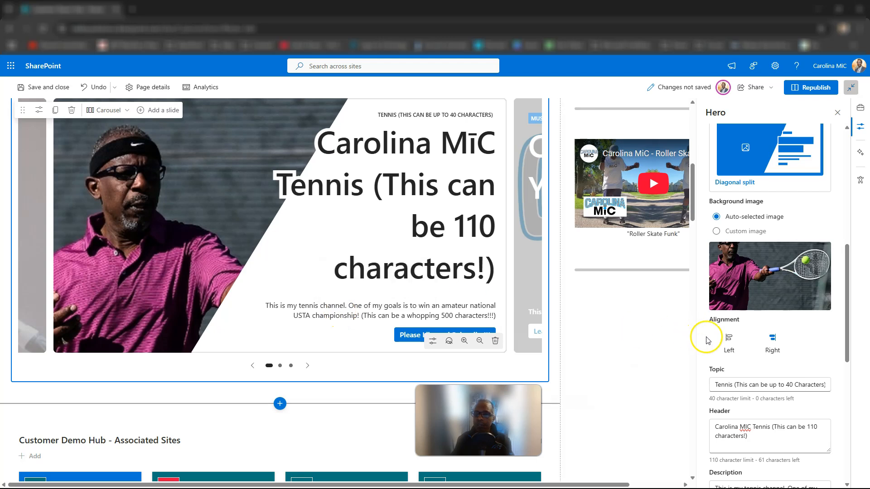
Change the tennis slide's style to Text block and try its Left, Right and Center alignments.
scroll(729, 233, up, 3)
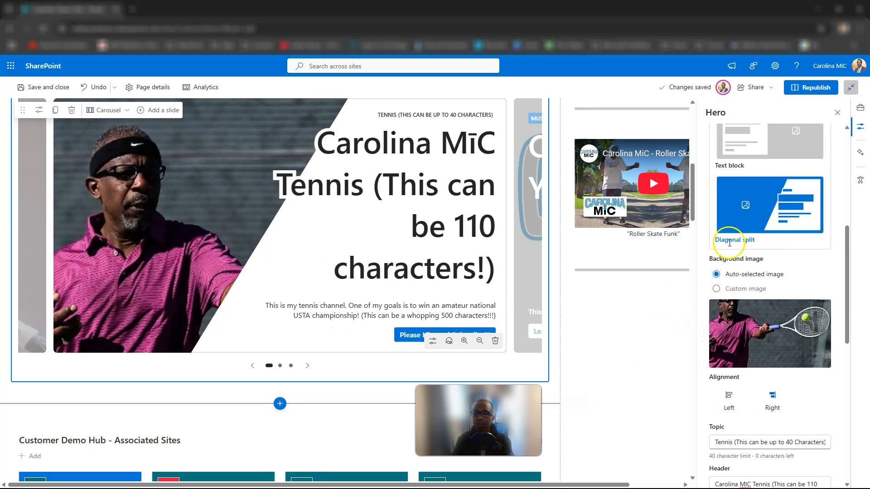
click(748, 232)
scroll(745, 340, down, 2)
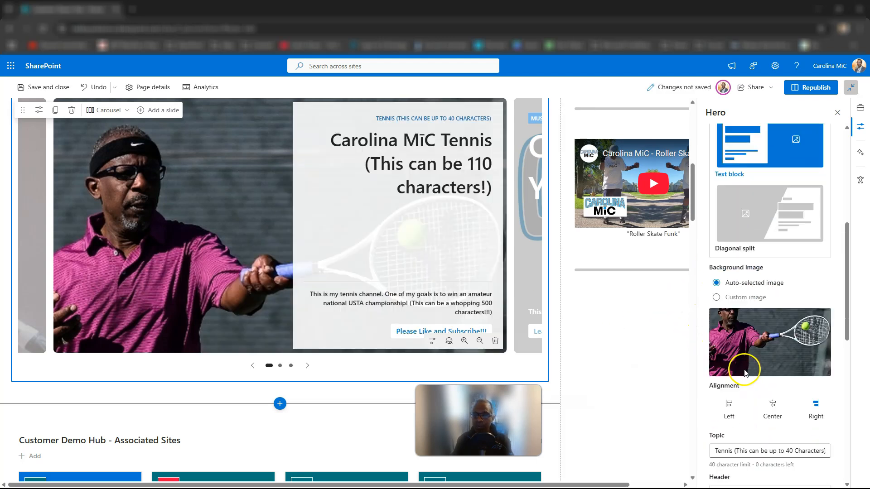
scroll(733, 385, down, 1)
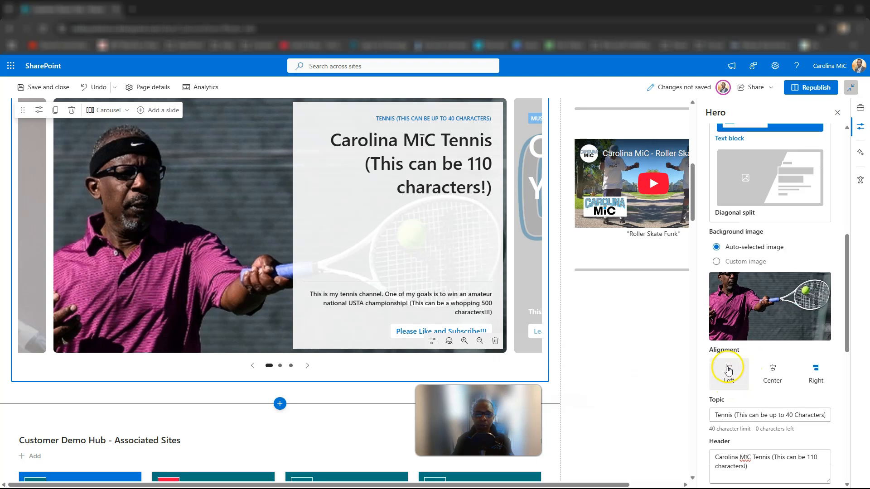
scroll(755, 356, down, 1)
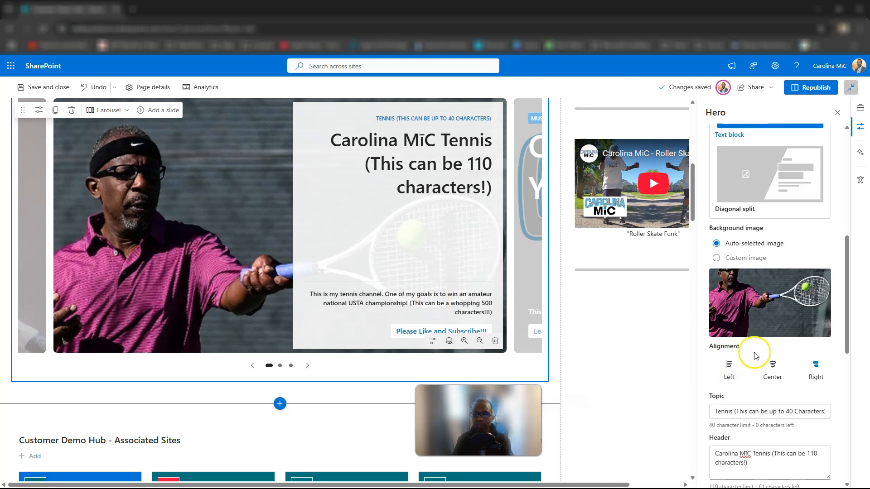
click(728, 340)
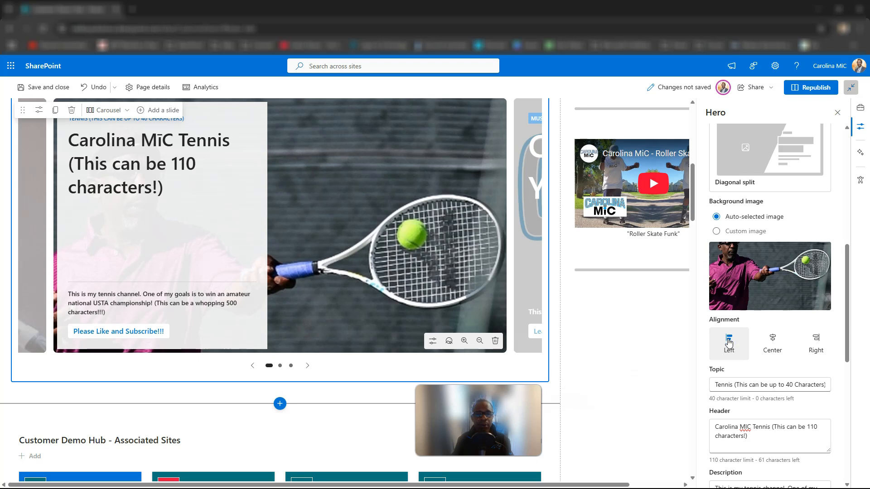
click(816, 339)
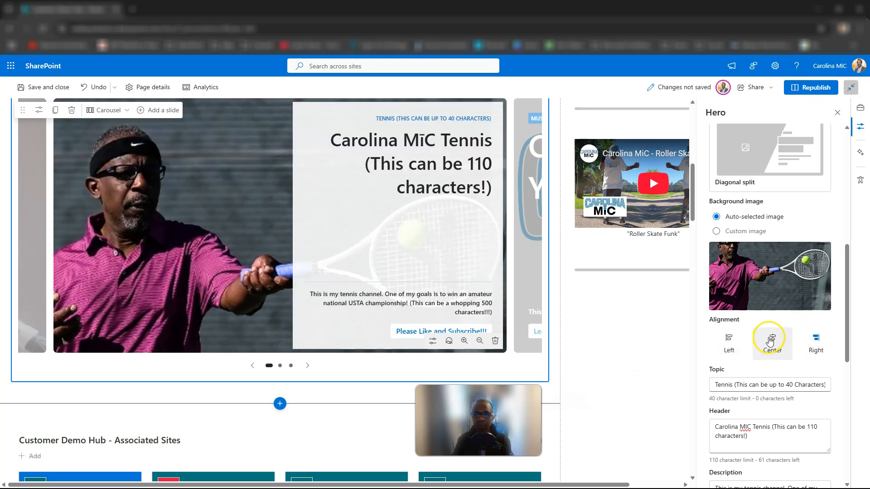
click(771, 339)
Switch the tennis slide back to the Diagonal split style with Right alignment and review its text and link settings.
scroll(743, 335, up, 5)
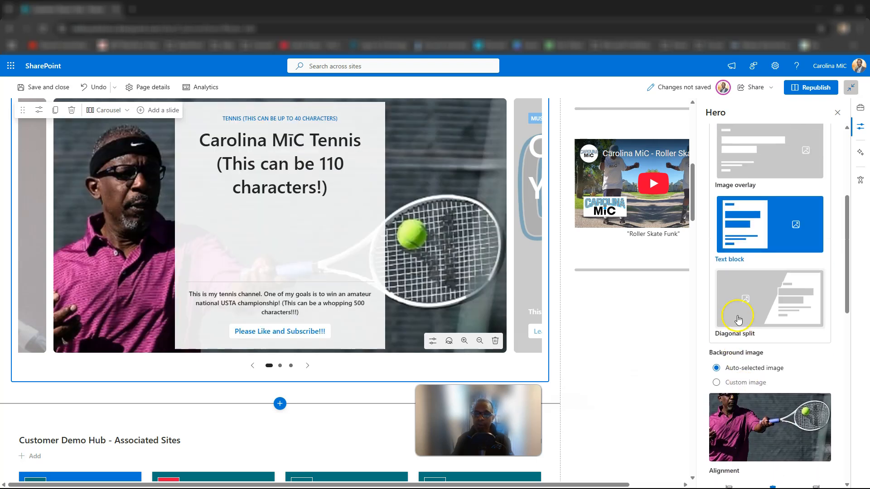
click(737, 320)
scroll(741, 324, down, 4)
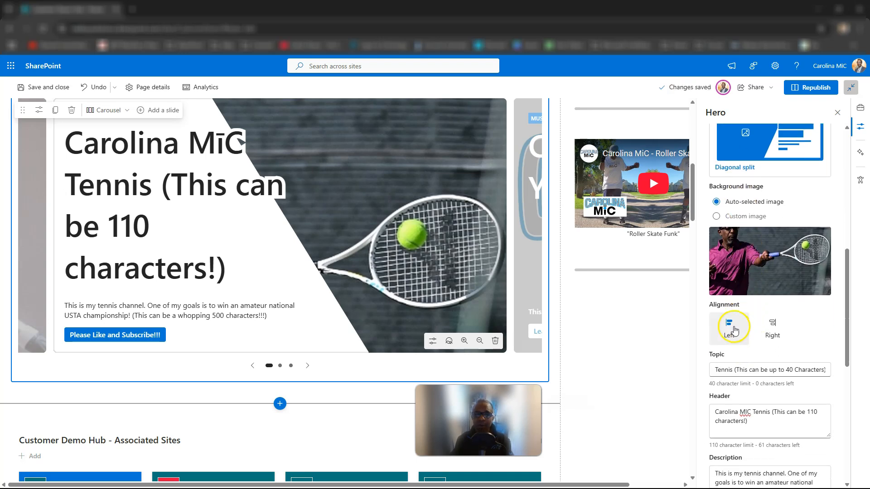
click(773, 324)
scroll(768, 376, down, 5)
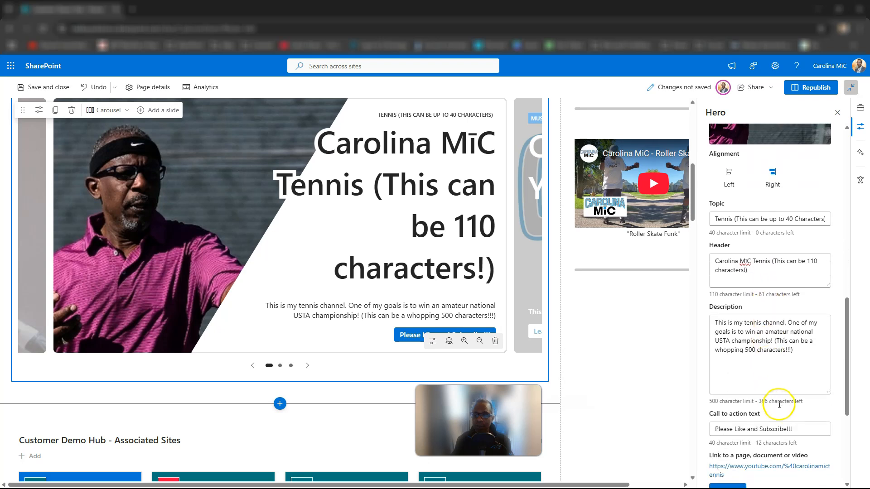
scroll(794, 411, up, 6)
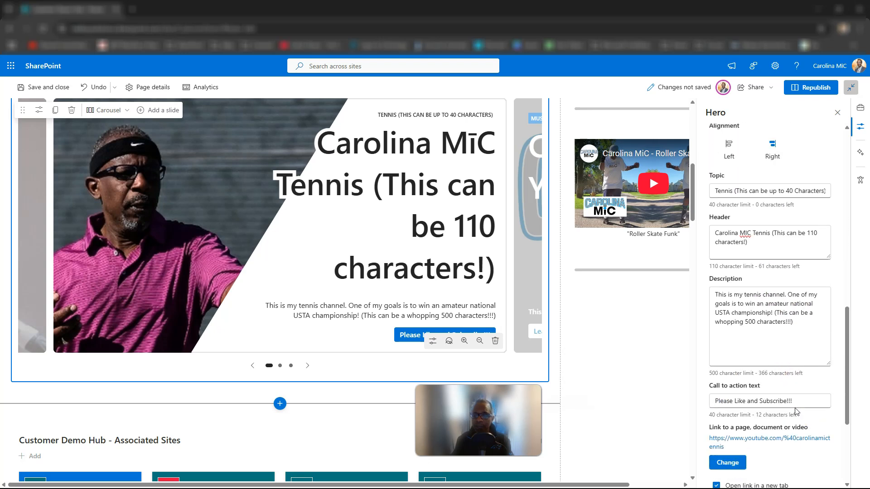
scroll(788, 394, up, 4)
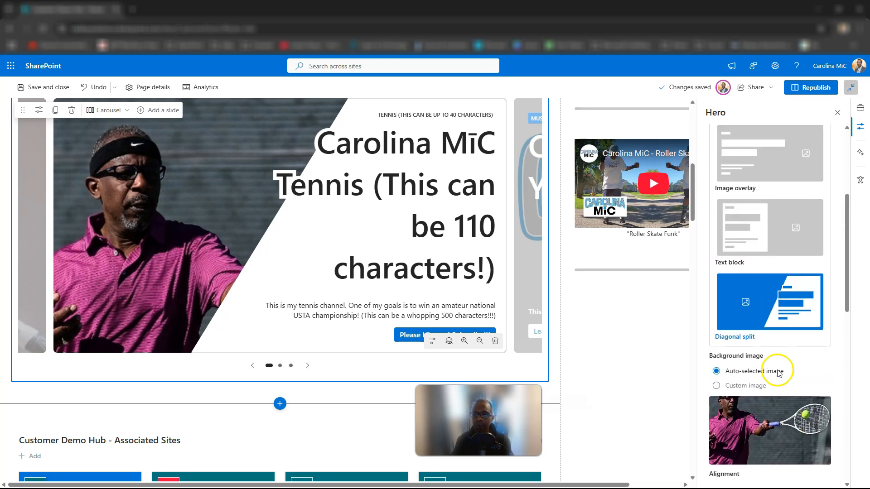
Return the tennis slide to the Text block style and try Center alignment followed by Left.
click(763, 314)
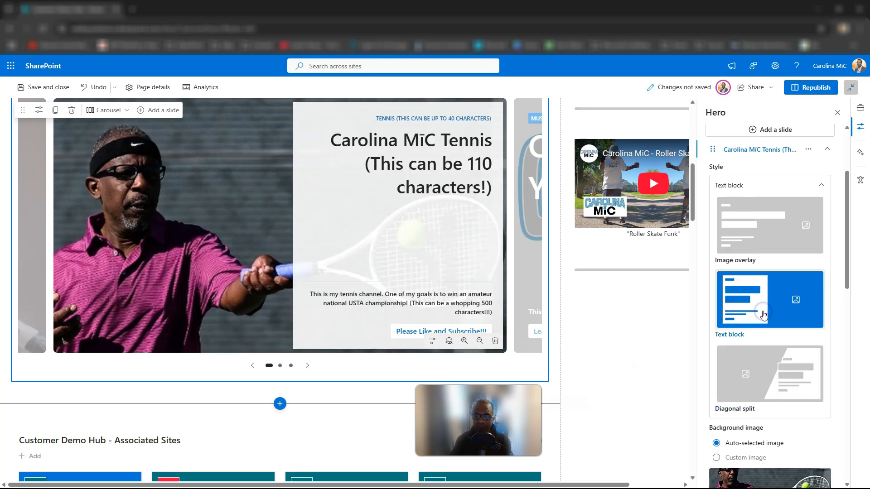
scroll(747, 401, down, 2)
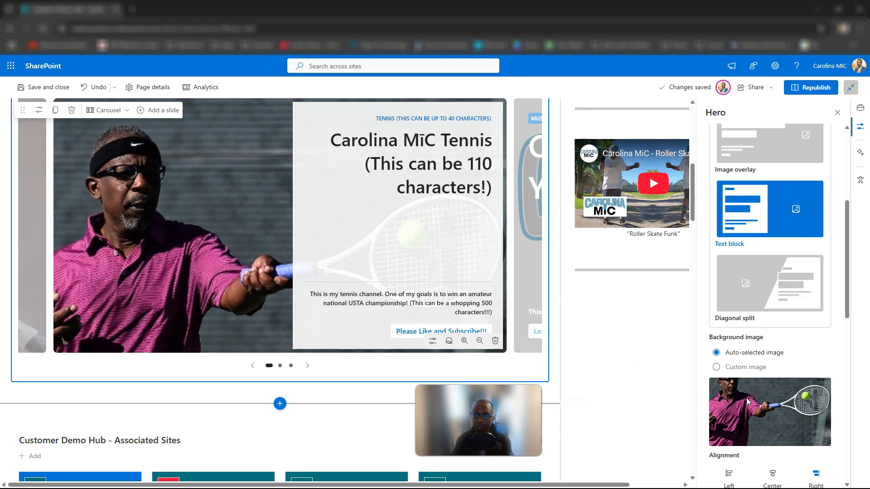
scroll(747, 401, down, 1)
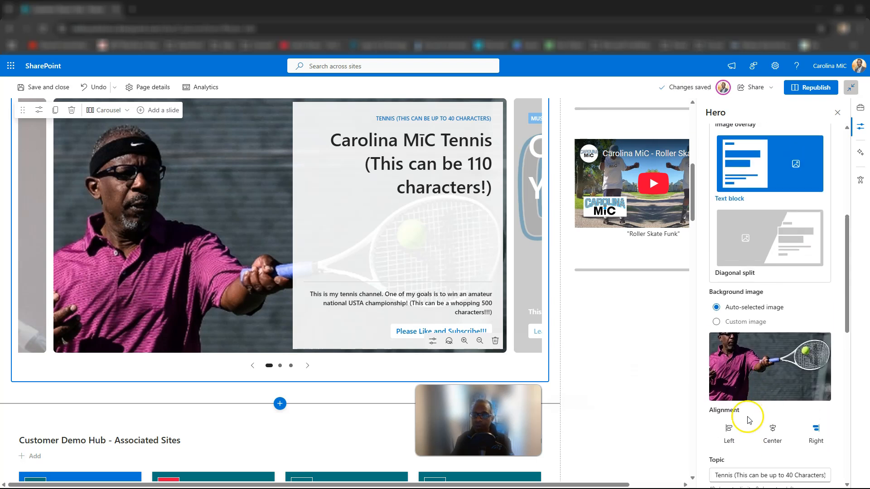
scroll(748, 420, up, 1)
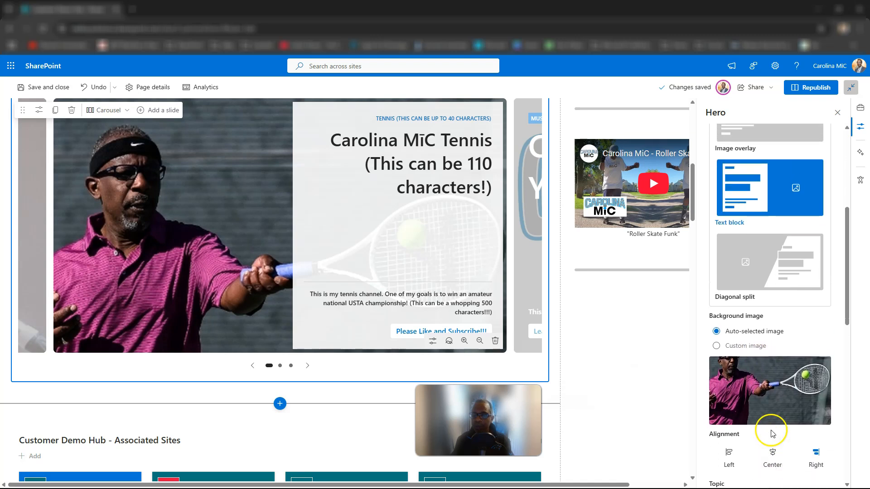
scroll(772, 448, down, 2)
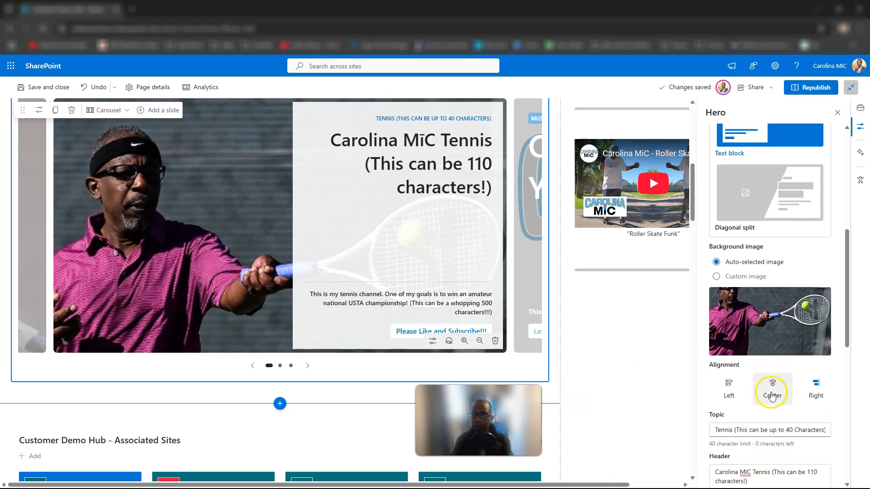
click(772, 394)
click(723, 389)
Change the tennis slide's style to Image overlay and raise its overlay opacity to 52.
scroll(743, 344, up, 5)
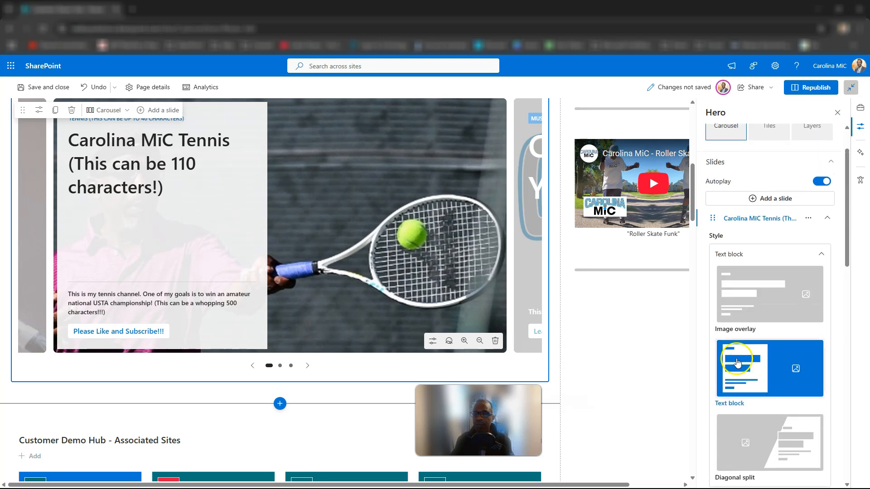
click(748, 311)
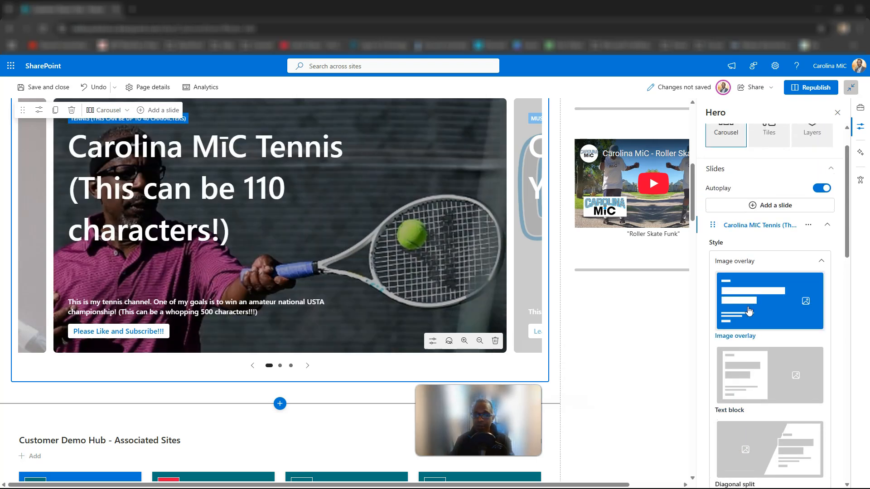
scroll(748, 311, down, 6)
scroll(748, 310, down, 2)
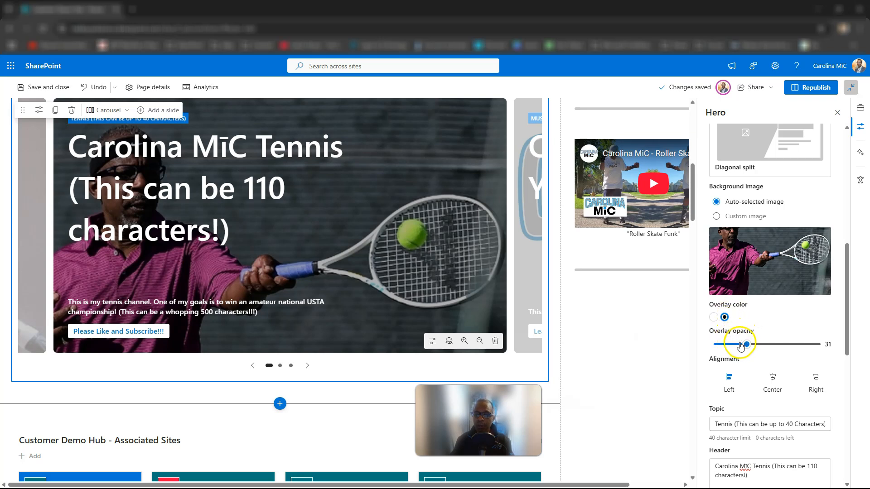
mouse_move(746, 344)
mouse_down()
mouse_move(773, 346)
mouse_move(753, 350)
mouse_up()
scroll(757, 348, up, 4)
scroll(756, 350, down, 3)
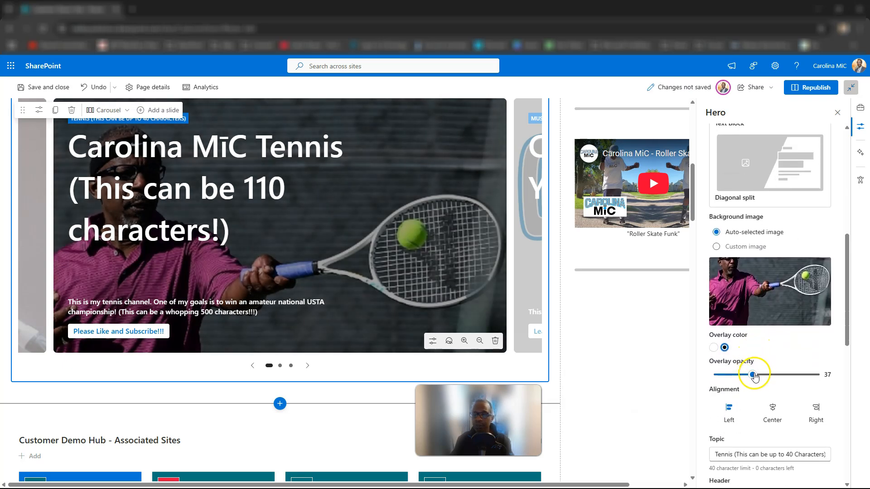
drag(752, 374, 768, 384)
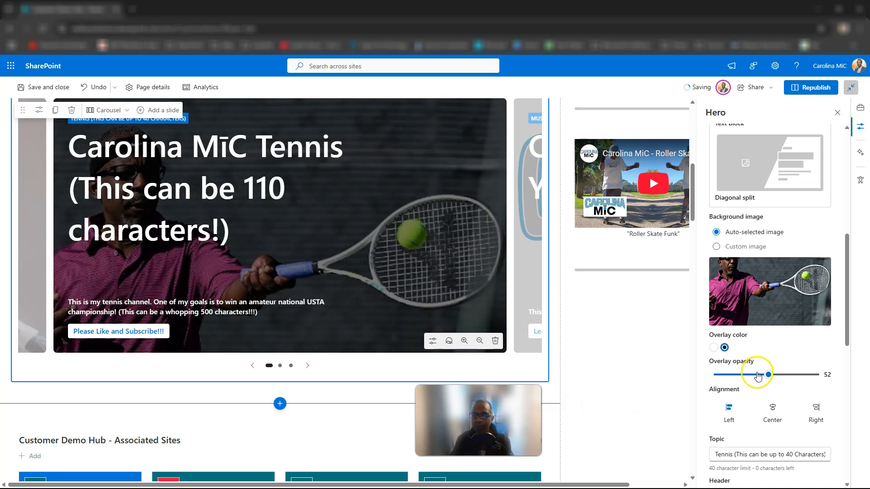
Give the tennis slide a White overlay at 34 opacity, and try Center alignment before settling on Right.
click(713, 348)
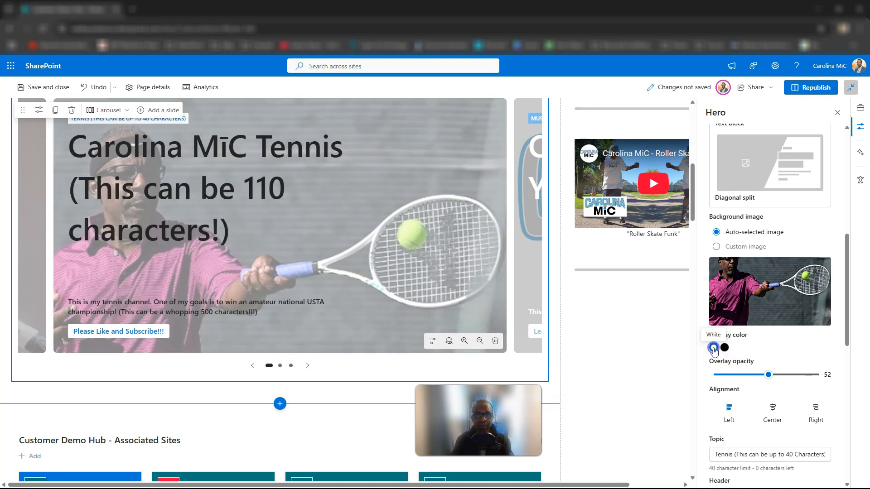
drag(768, 375, 750, 376)
scroll(764, 380, down, 1)
click(770, 384)
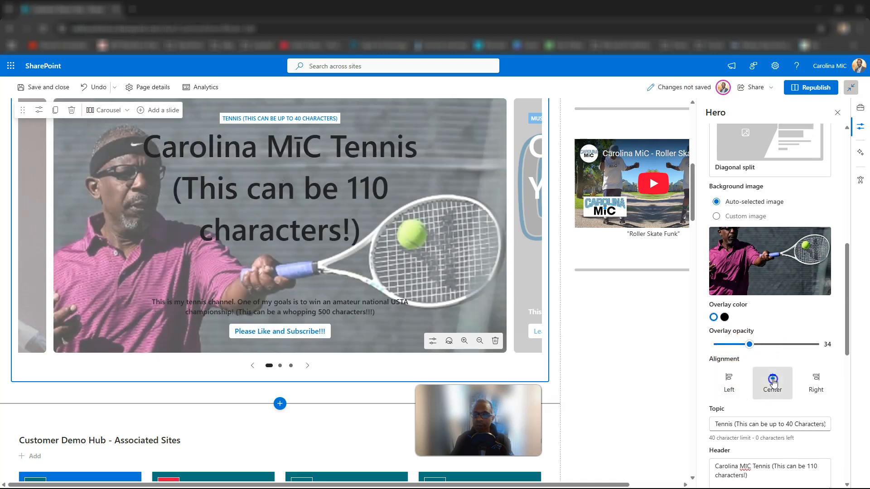
click(817, 379)
Check the tennis slide's image overlay settings and republish the page.
scroll(757, 379, up, 6)
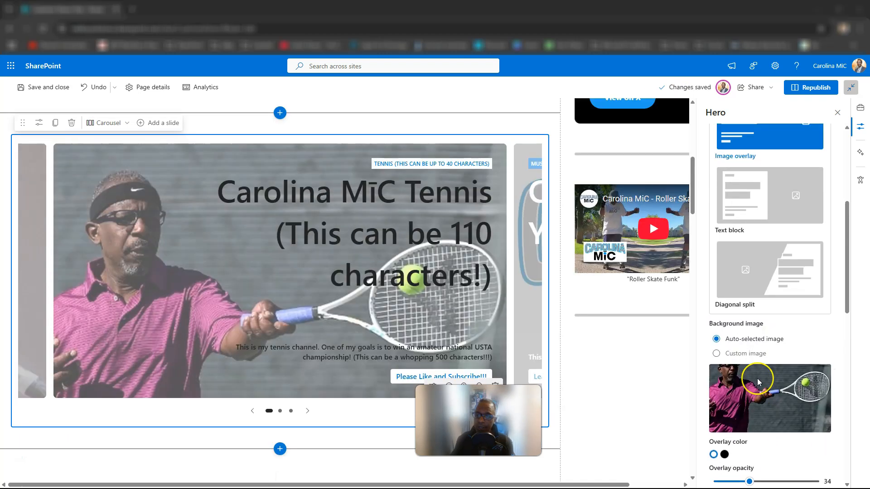
scroll(471, 274, up, 1)
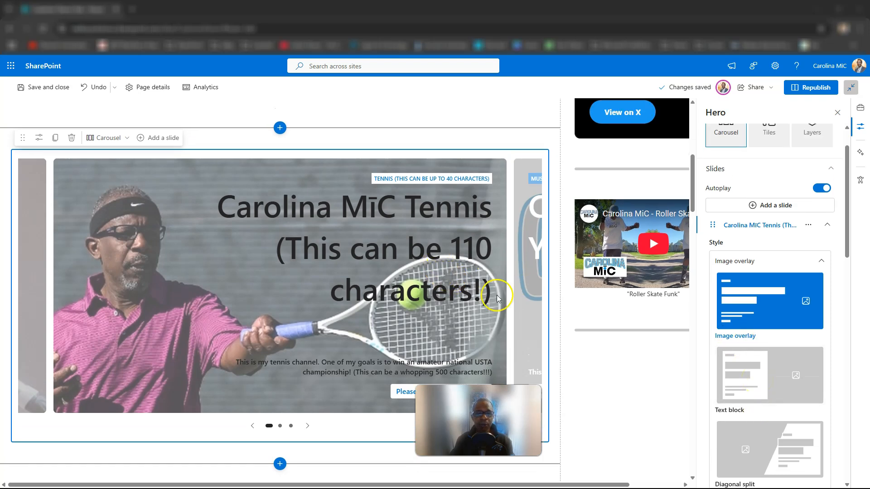
scroll(777, 292, down, 1)
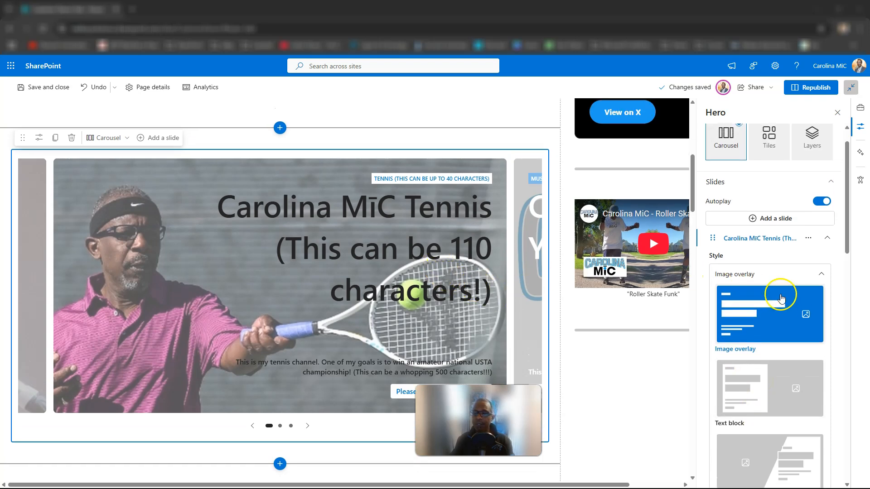
scroll(781, 299, down, 3)
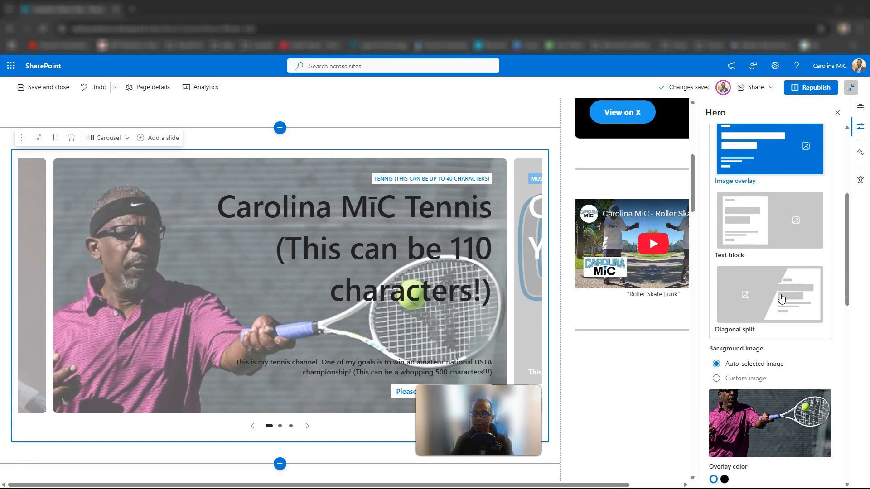
scroll(781, 298, down, 6)
scroll(781, 297, up, 12)
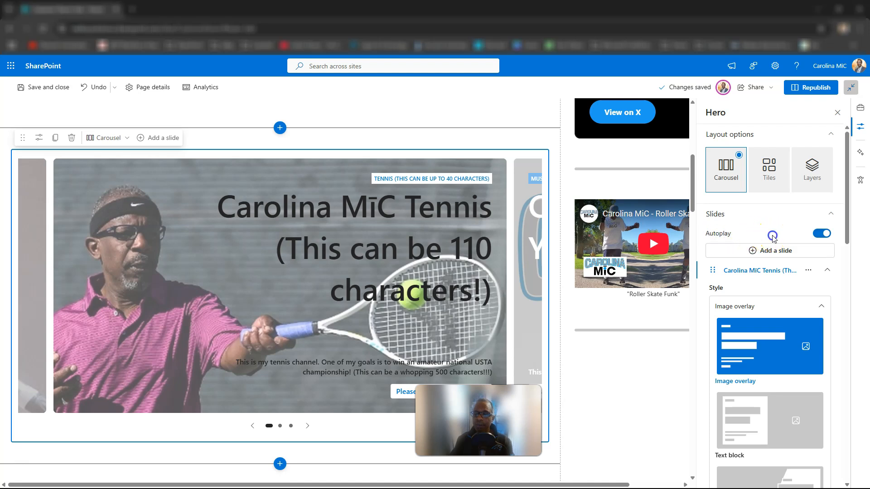
click(816, 93)
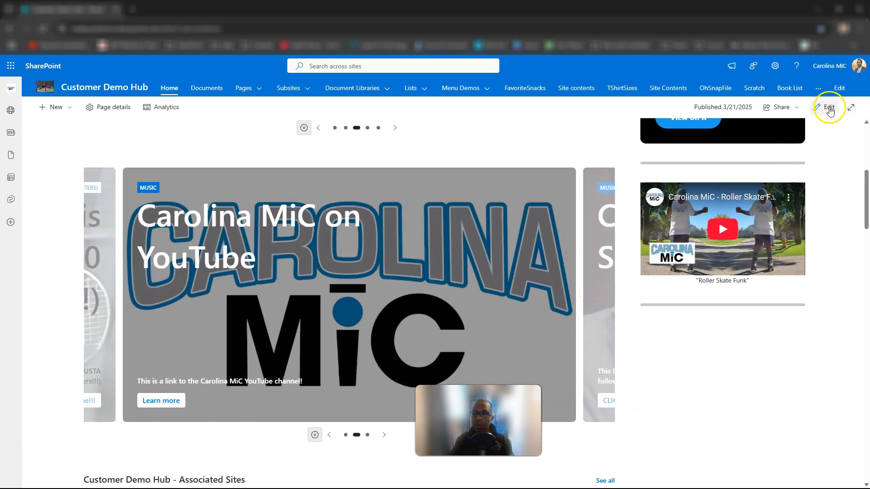
Reopen the page for editing and turn off Autoplay for the Hero carousel with the tennis slide.
click(829, 108)
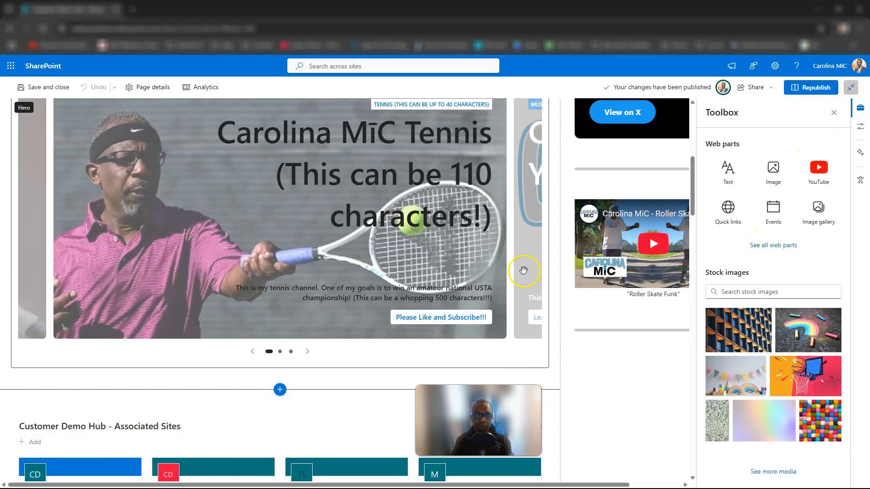
click(385, 267)
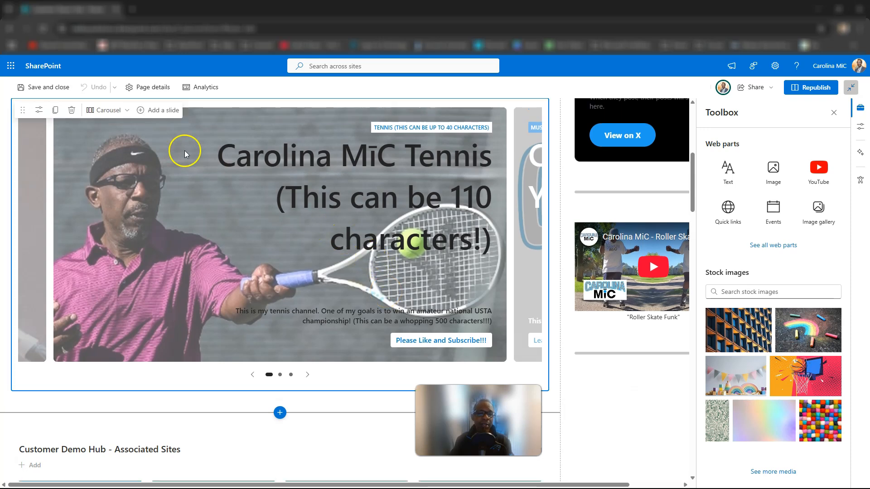
click(40, 117)
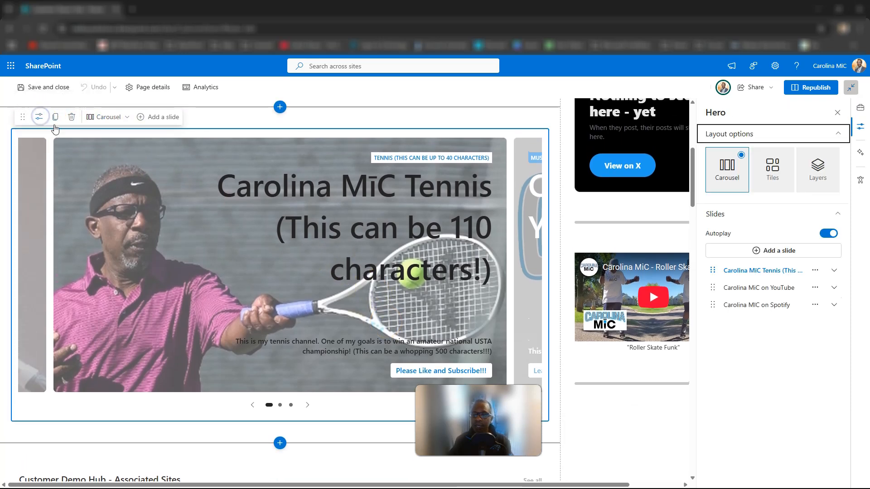
click(827, 233)
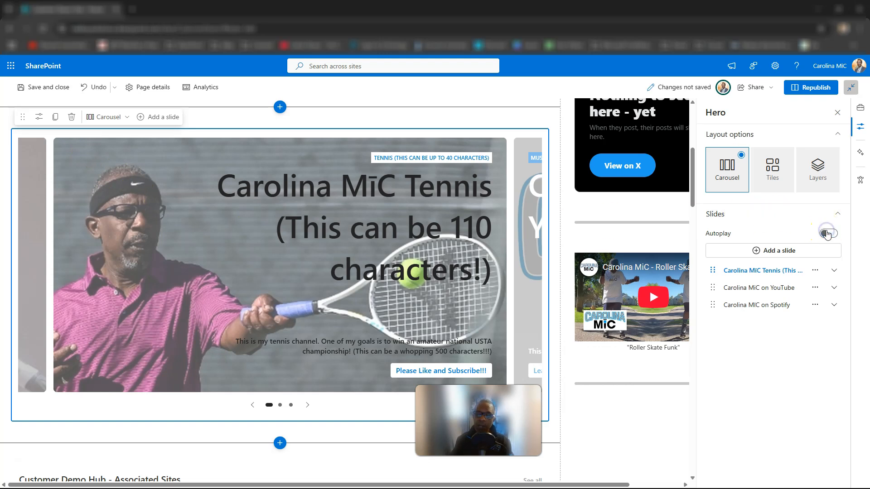